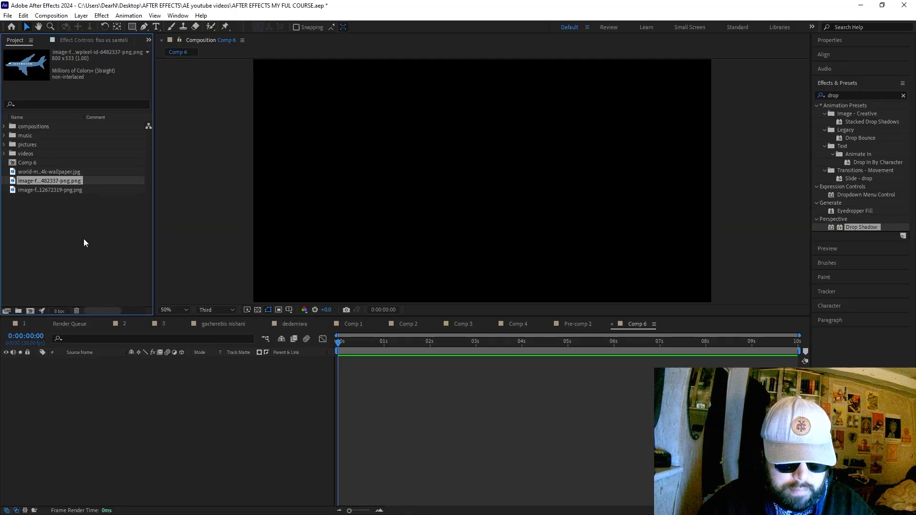
Step: Add the world map, airplane and cloud images to Comp 6, with the map as the bottom layer
left_click_drag(48, 172, 497, 195)
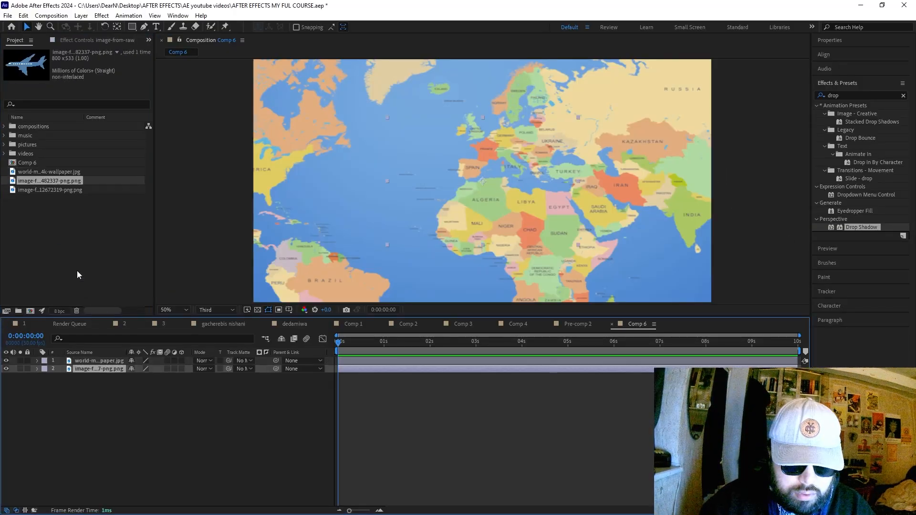
left_click_drag(43, 190, 93, 409)
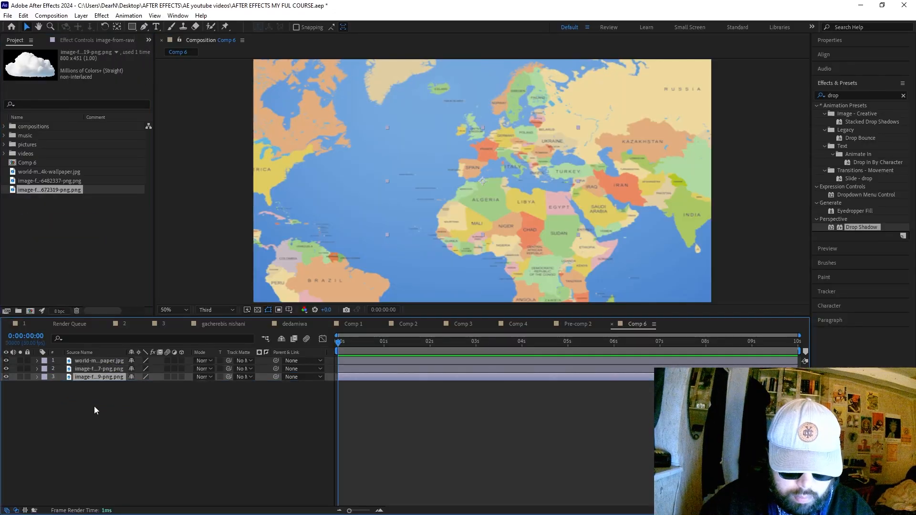
left_click_drag(81, 363, 82, 396)
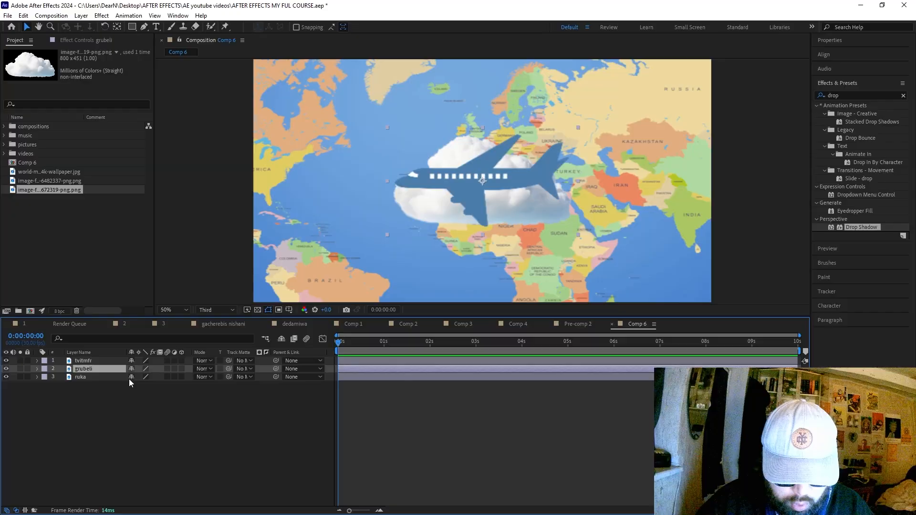
Step: Keep the cloud layer's name grubeli and bring the layer above the airplane layer
key("Return")
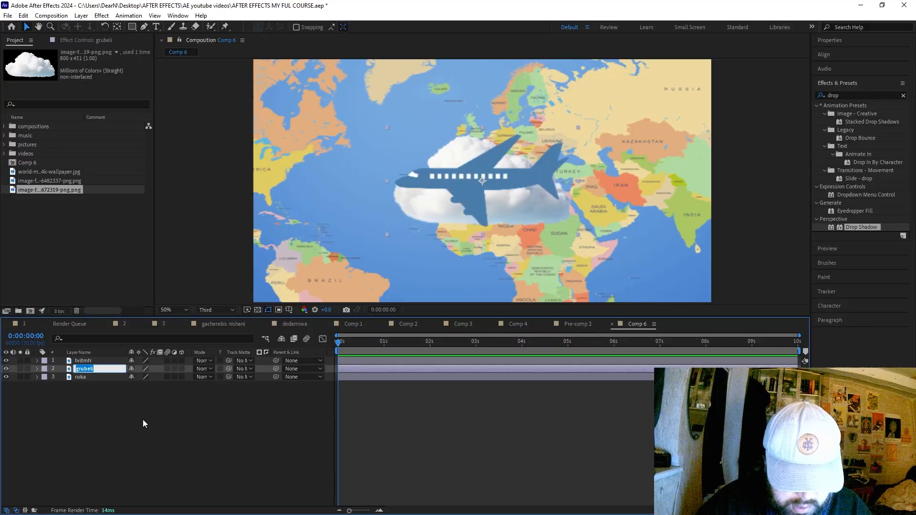
key("Return")
key("ctrl+bracketright")
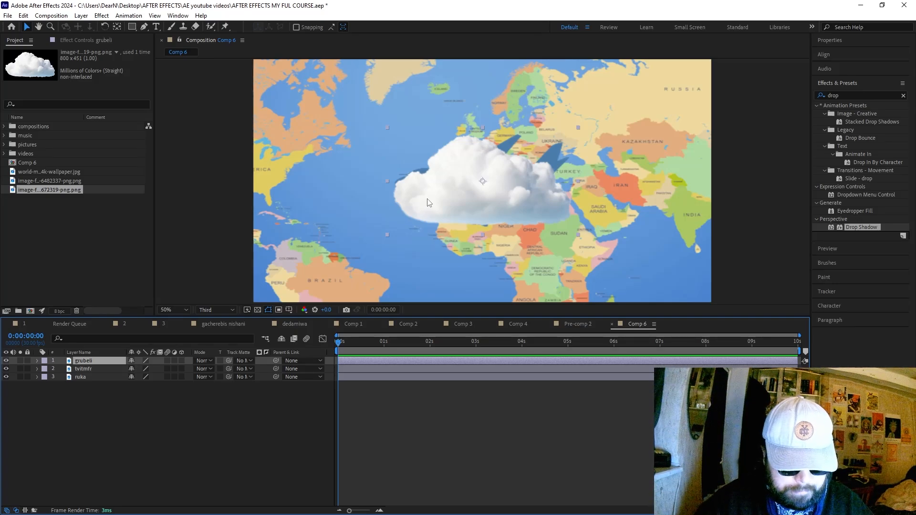
Step: With the cloud and airplane layers hidden, position the map layer at about 711, 637 and scale it to 138%
left_click(5, 361)
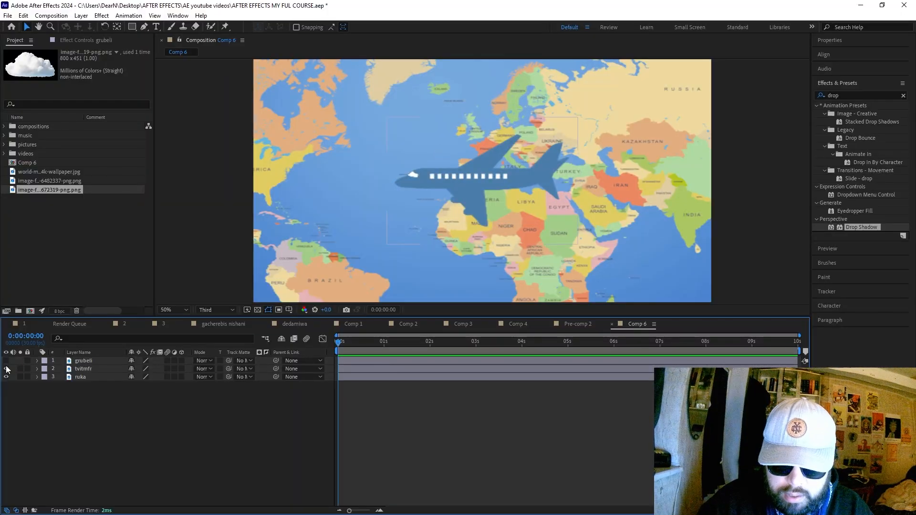
left_click(6, 369)
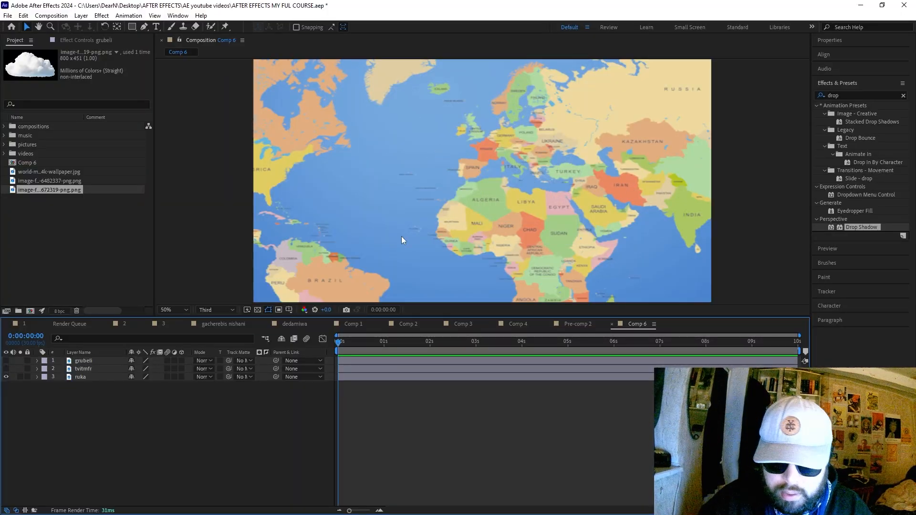
left_click(38, 377)
left_click(45, 386)
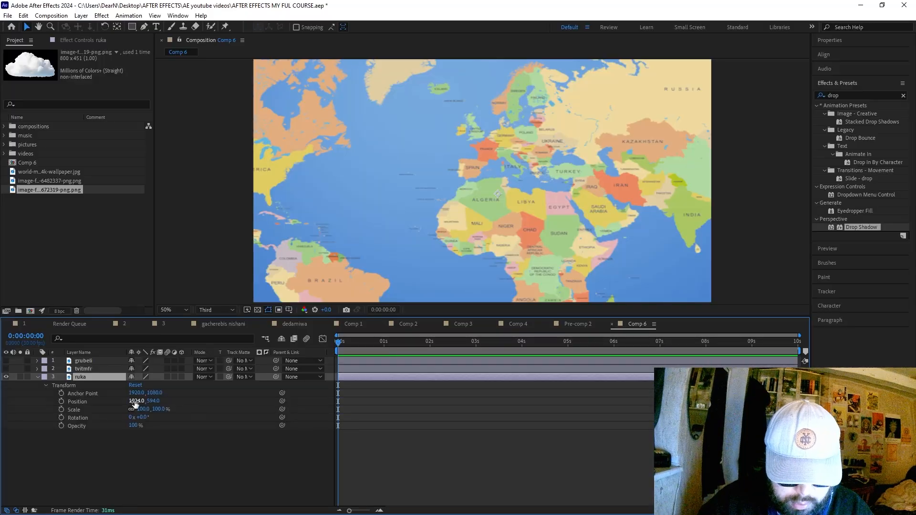
left_click_drag(135, 403, 62, 403)
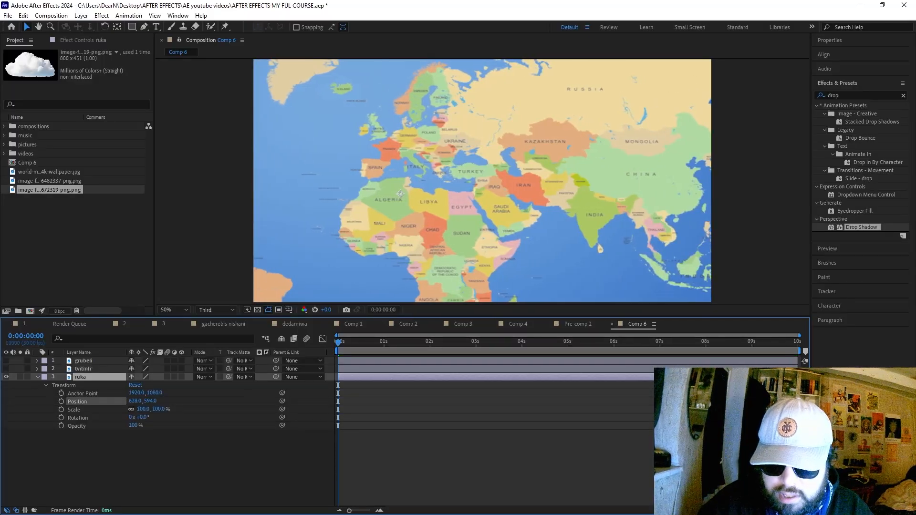
left_click_drag(429, 191, 439, 196)
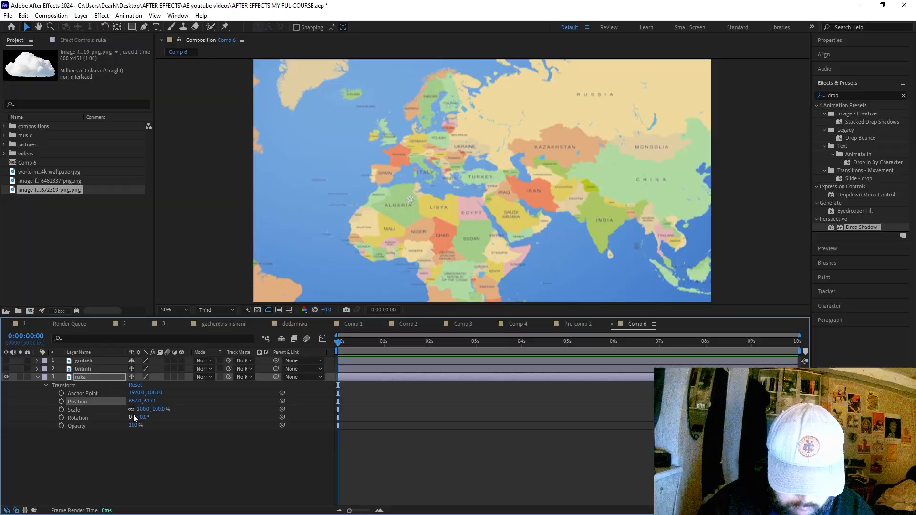
left_click_drag(143, 409, 151, 409)
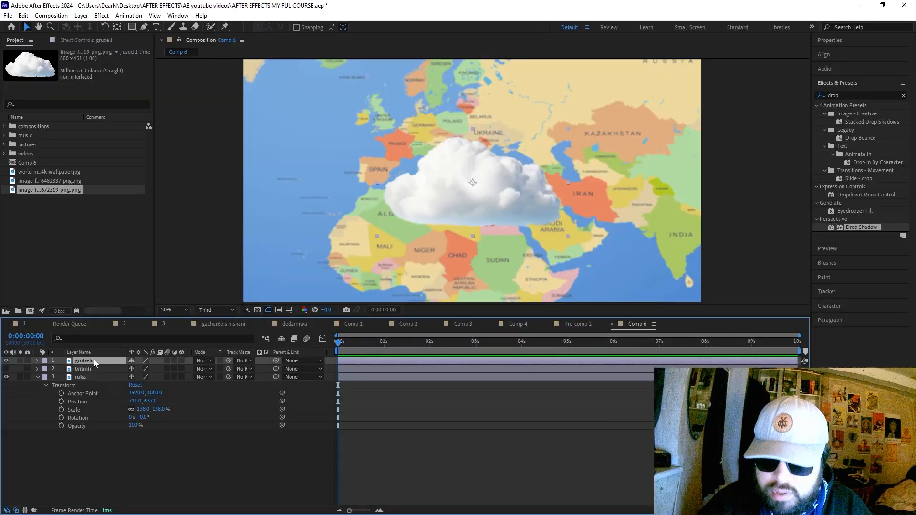
Step: Duplicate the cloud layer four times and spread the copies over the four corners of the frame, leaving one cloud in the centre
key("ctrl+d")
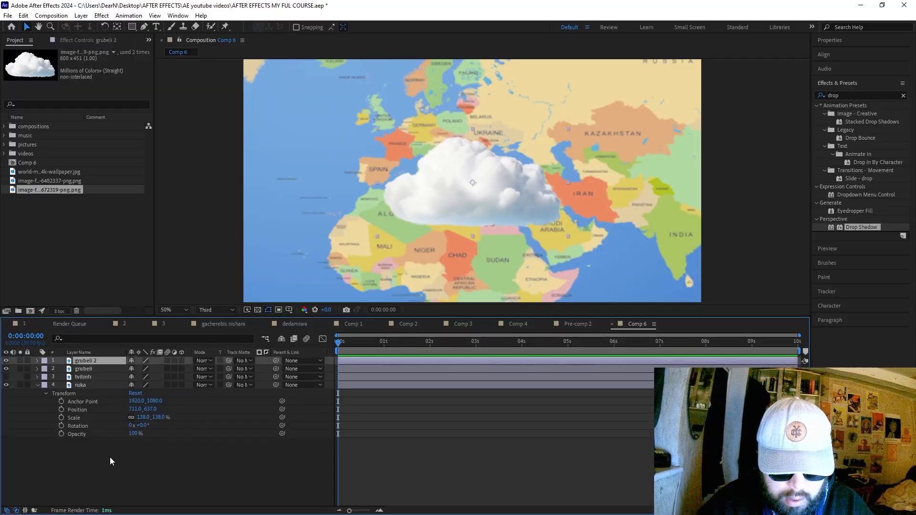
key("ctrl+d")
key("ctrl+d")
key("ctrl+d")
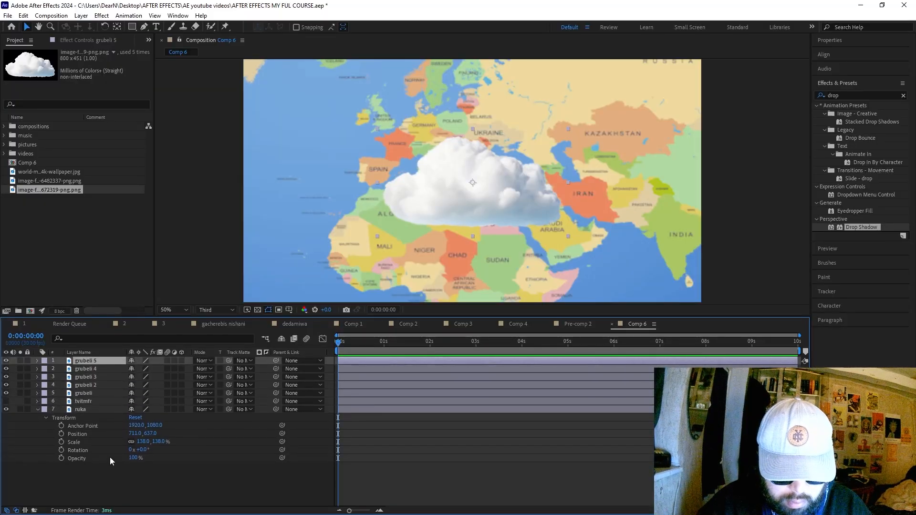
left_click_drag(459, 185, 310, 245)
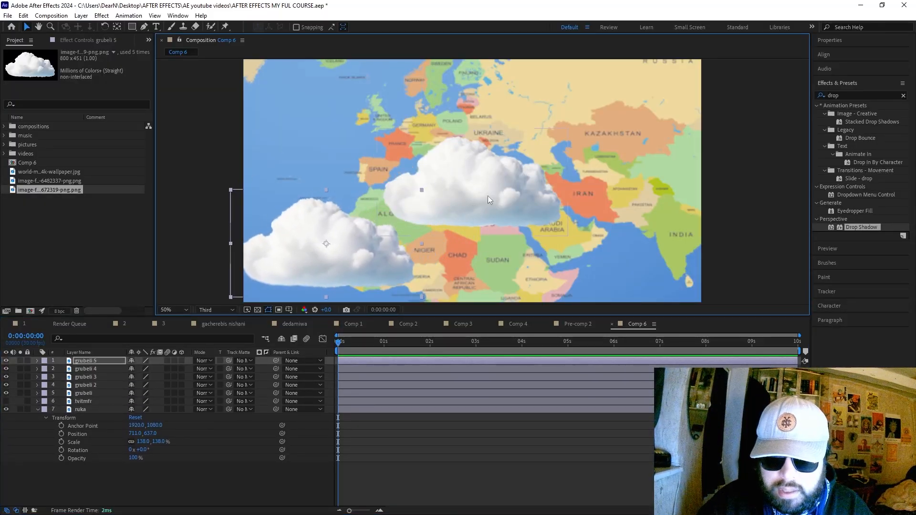
left_click_drag(488, 197, 620, 247)
left_click_drag(474, 186, 311, 96)
left_click_drag(477, 178, 593, 108)
Step: Scale all five cloud layers together to 191% so they cover the map
left_click(84, 393)
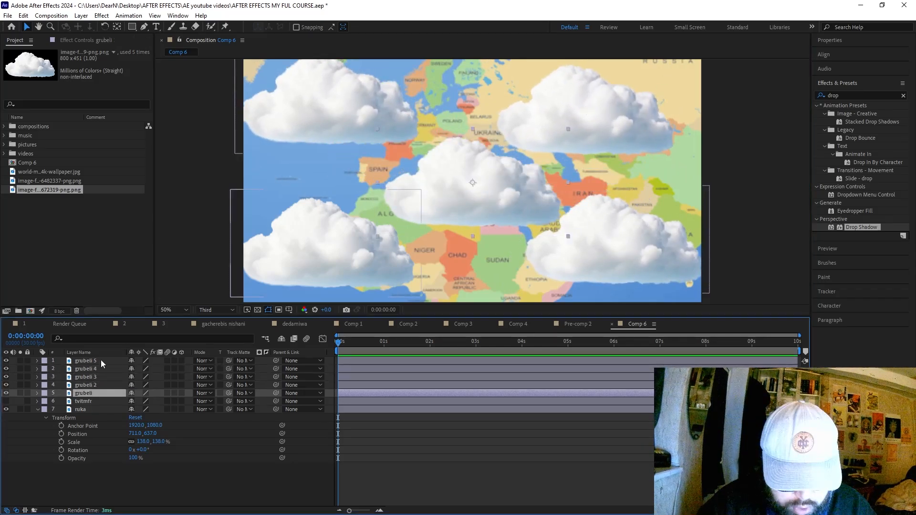
left_click(101, 362, "shift")
key("ctrl+shift+a")
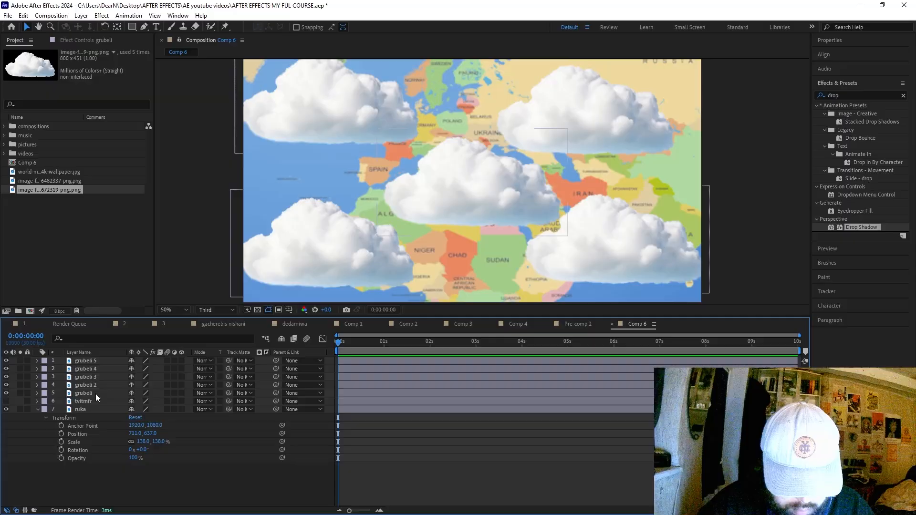
left_click(95, 394)
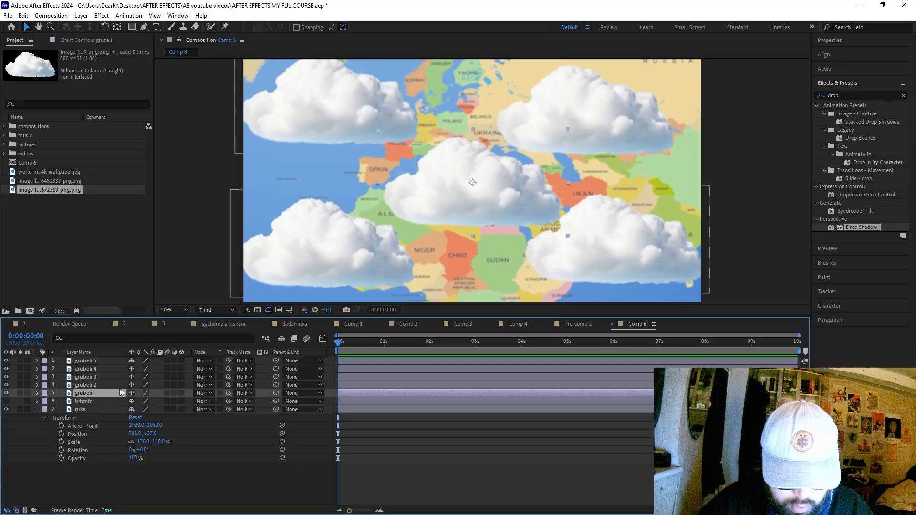
left_click(102, 361, "shift")
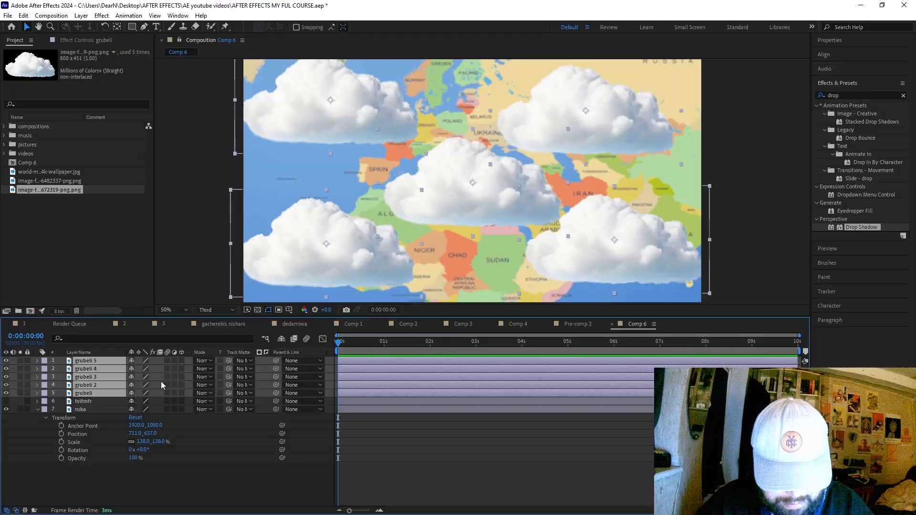
key("s")
left_click_drag(161, 384, 180, 384)
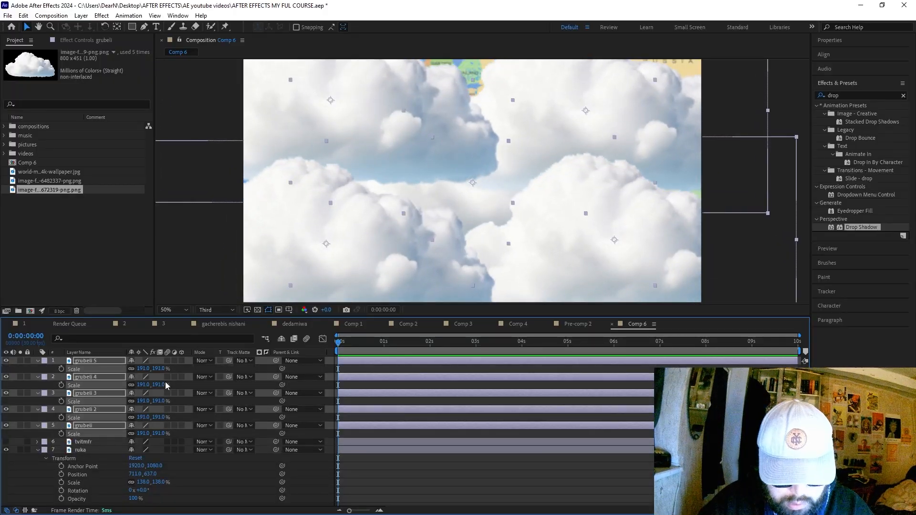
key("s")
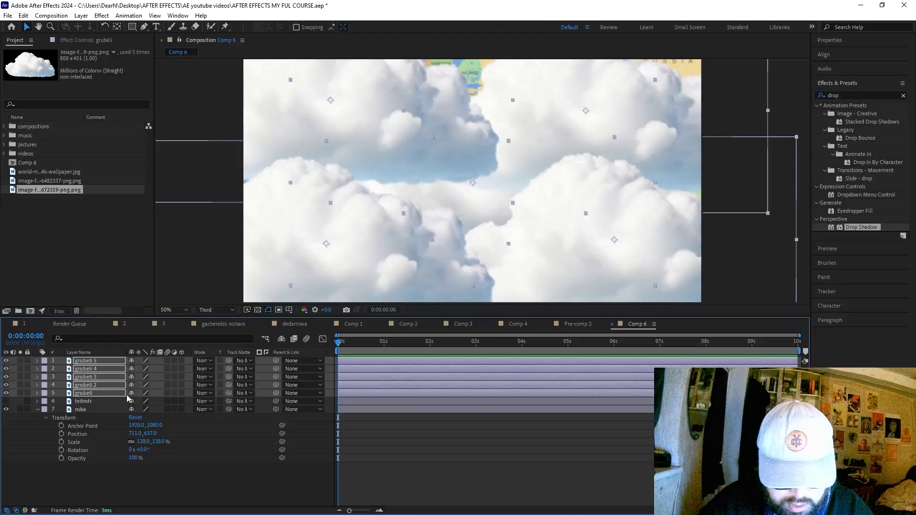
left_click(170, 476)
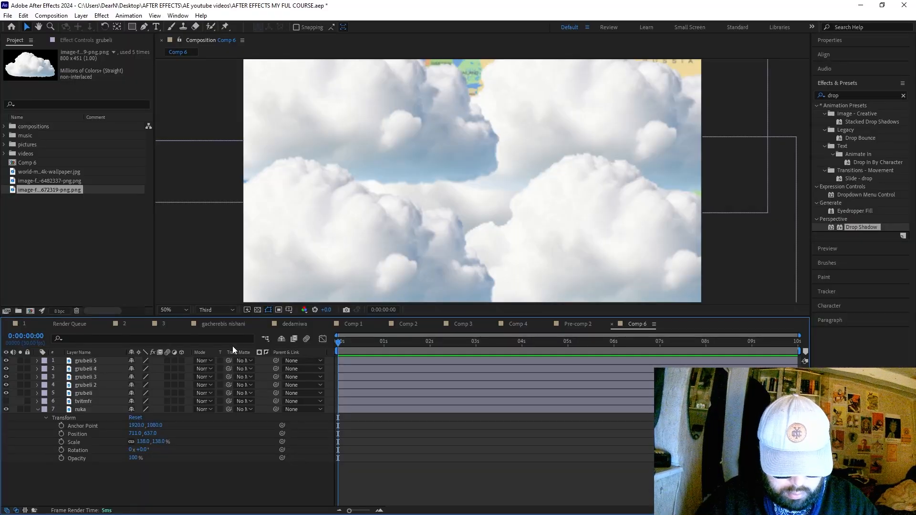
Step: Add Position keyframes at 0:00:00:00 to all five cloud layers
left_click(37, 361)
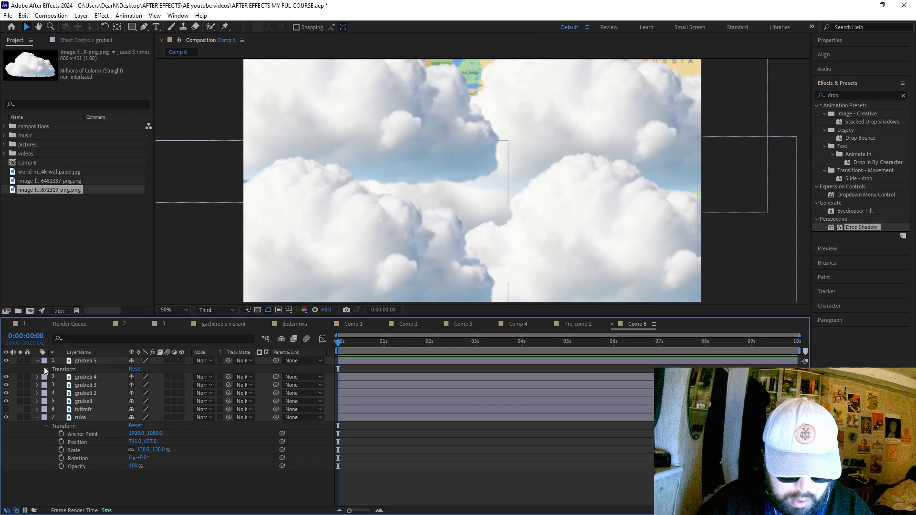
left_click(45, 368)
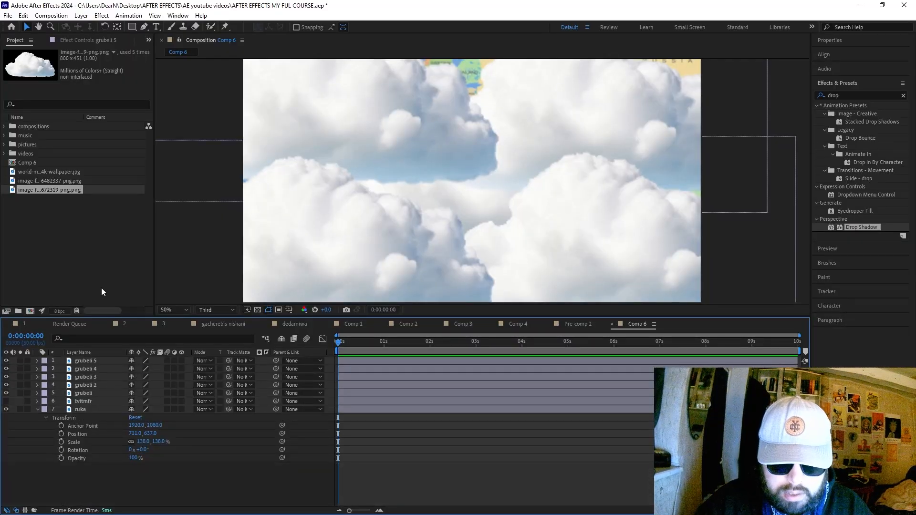
left_click(103, 361)
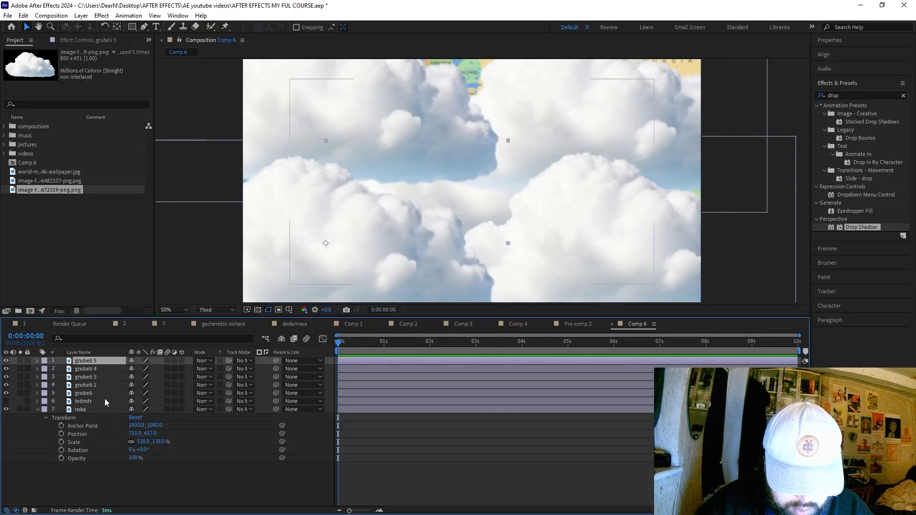
left_click(92, 393, "shift")
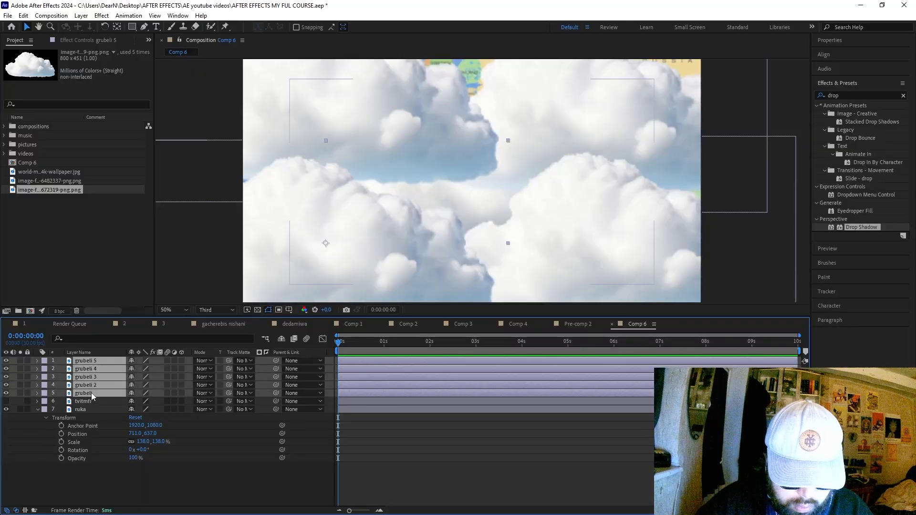
key("p")
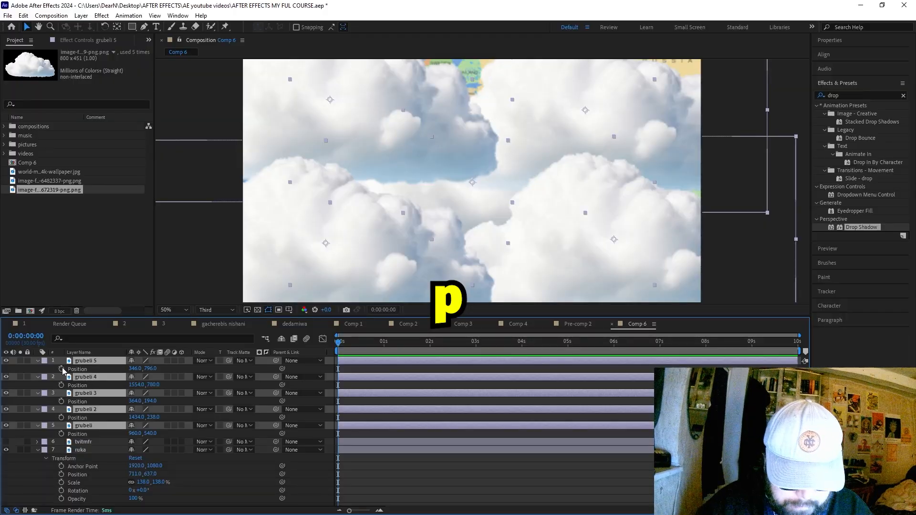
left_click(61, 402)
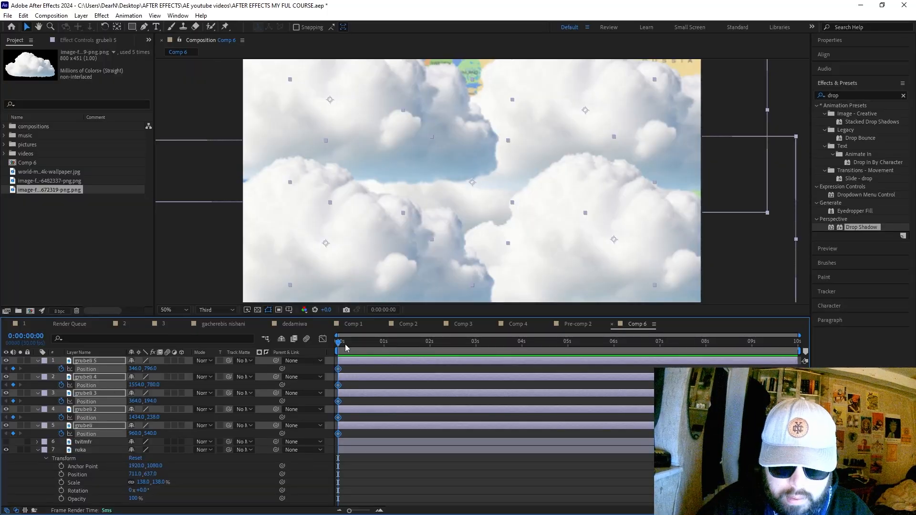
Step: At 0:00:01:16, move the four corner clouds diagonally outward beyond the frame and the centre cloud straight up above it
key("comma")
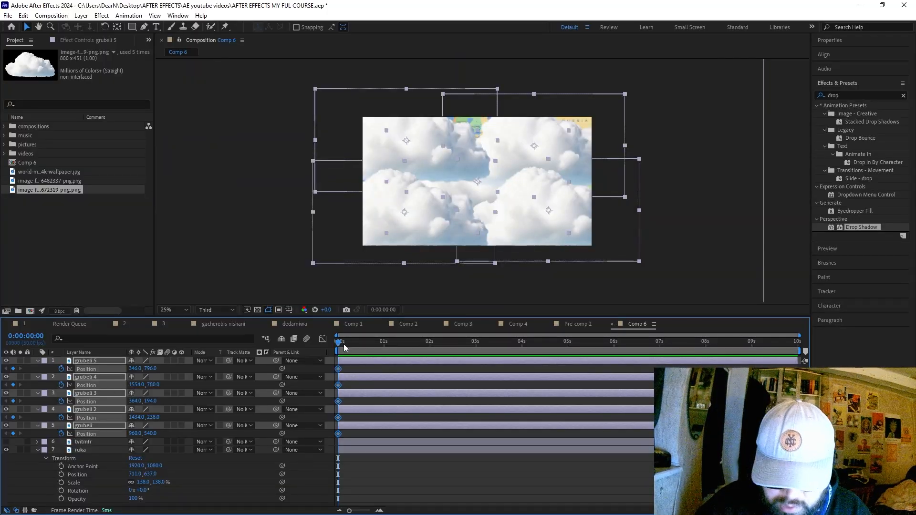
left_click_drag(341, 342, 412, 338)
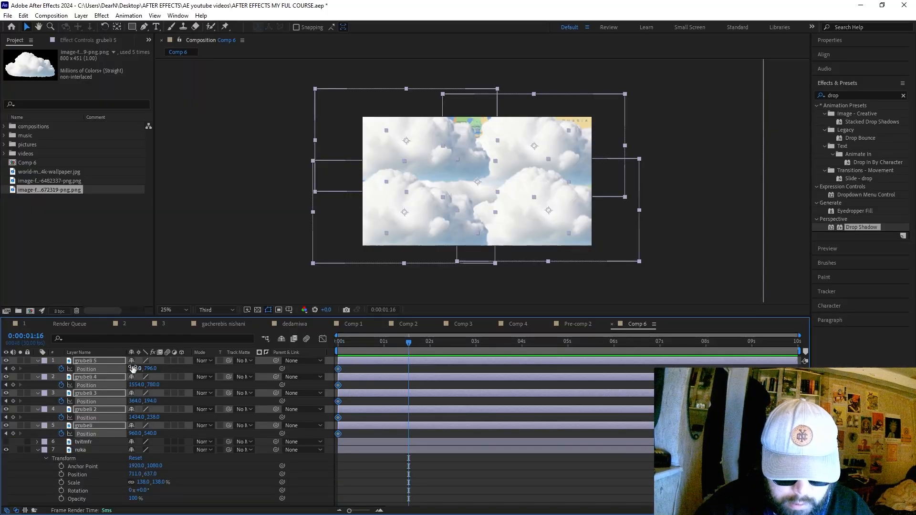
left_click(187, 267)
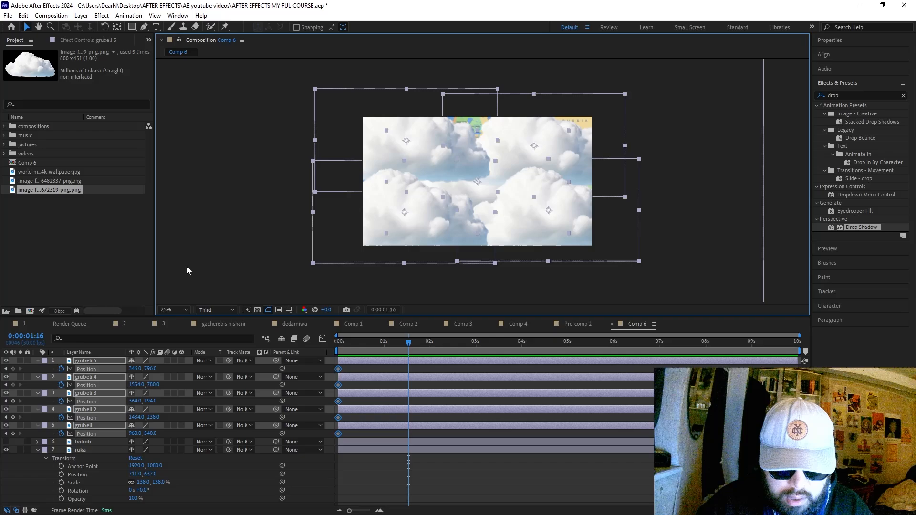
left_click(101, 368)
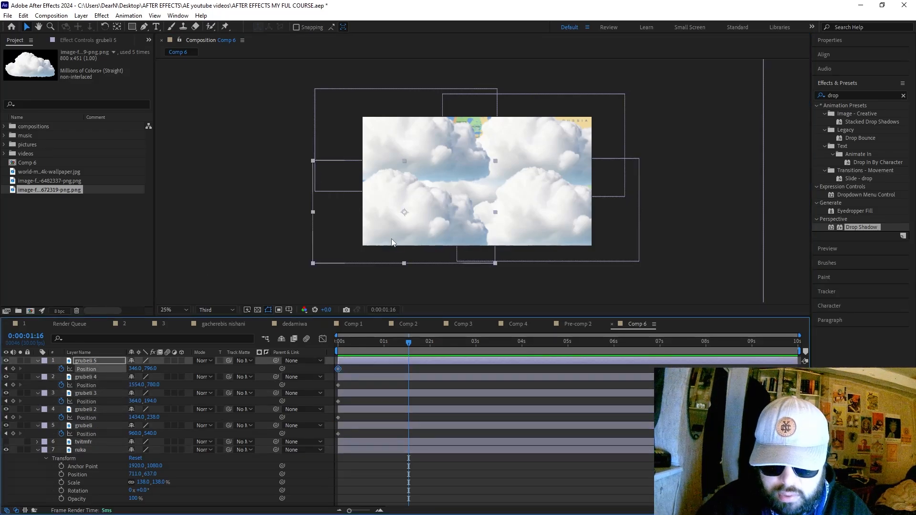
left_click_drag(391, 242, 304, 293)
left_click_drag(565, 132, 661, 61)
left_click_drag(569, 224, 650, 285)
left_click_drag(445, 180, 322, 120)
left_click(474, 191)
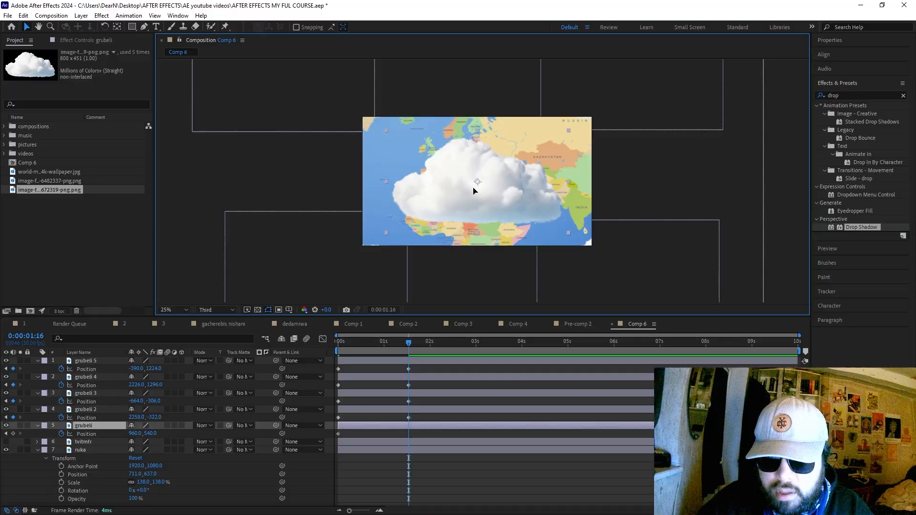
left_click_drag(474, 191, 476, 82)
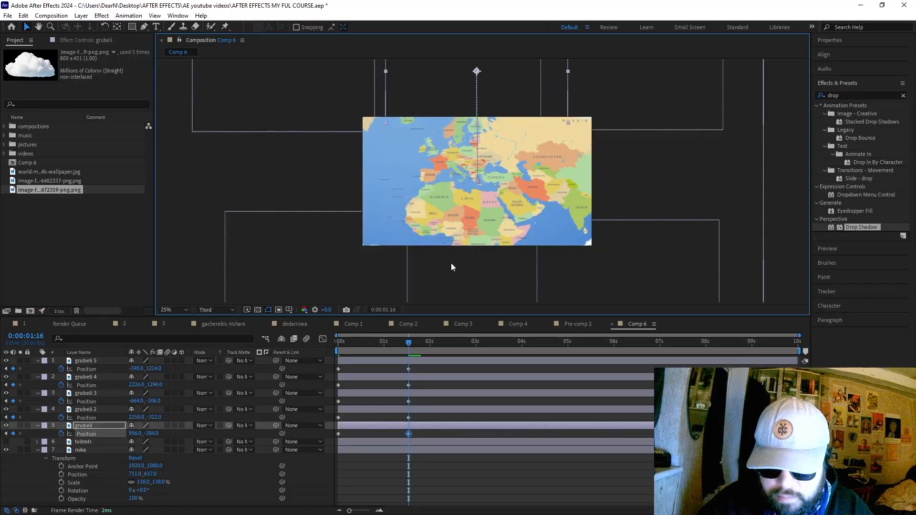
Step: Apply Easy Ease to all Position keyframes of the five cloud layers and preview the motion
key("Home")
left_click_drag(424, 367, 334, 439)
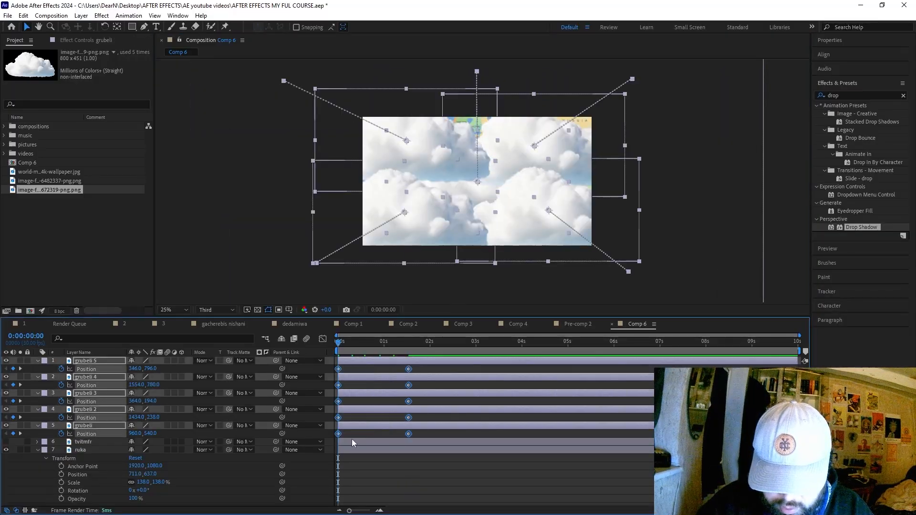
right_click(409, 434)
left_click(408, 435)
right_click(408, 434)
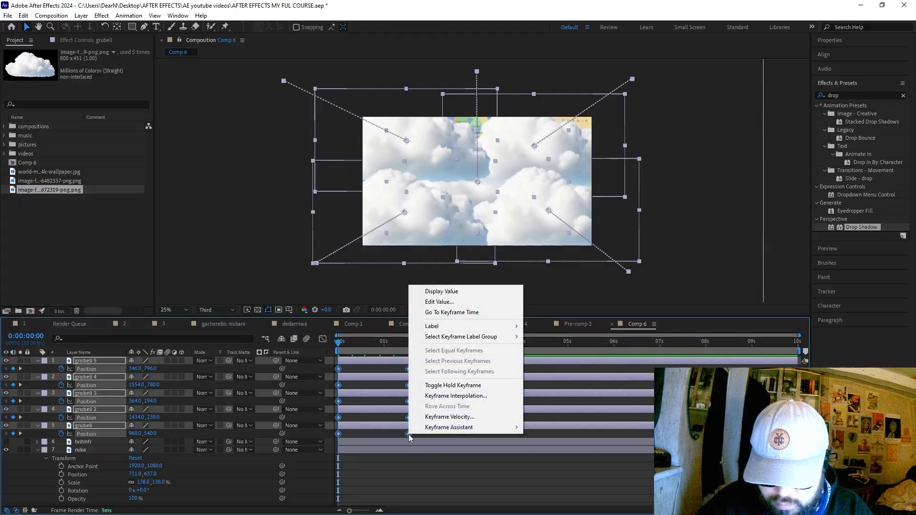
mouse_move(470, 428)
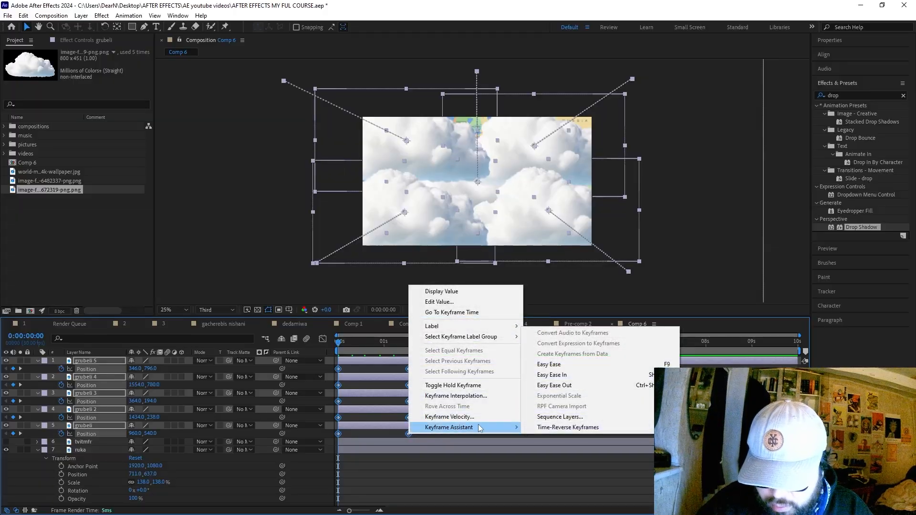
left_click(576, 366)
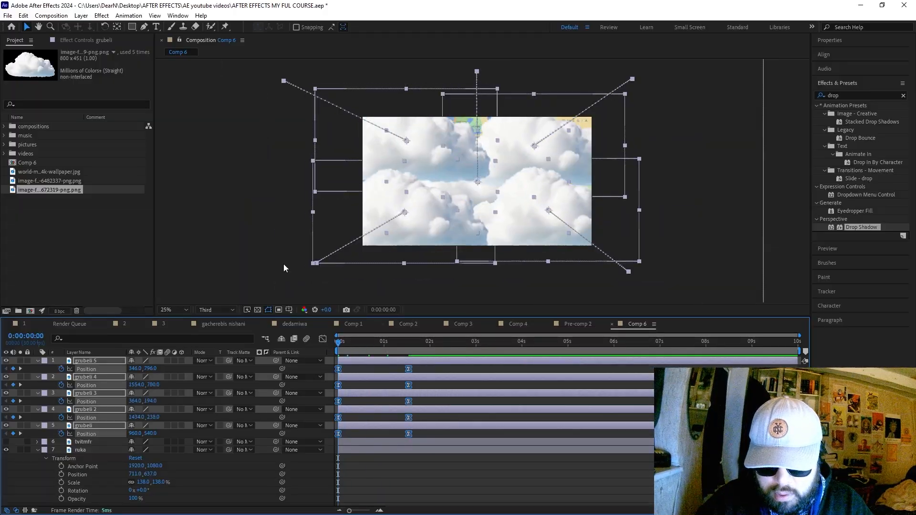
left_click(272, 250)
key("space")
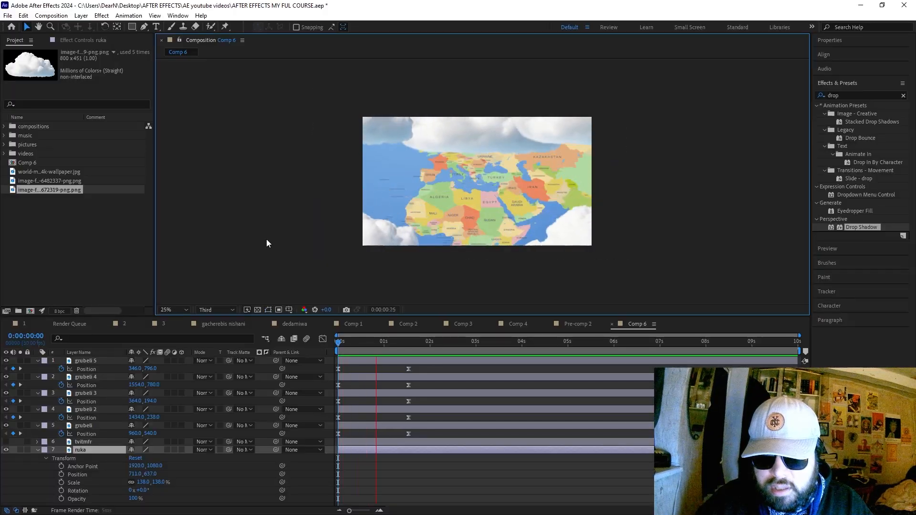
key("space")
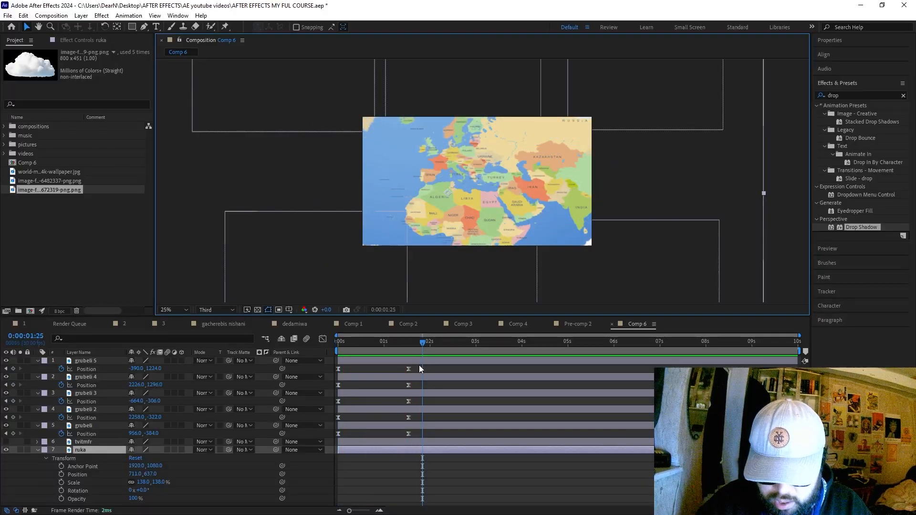
Step: Move the end Position keyframes of all five clouds to 0:00:02:01 and preview the slower parting
left_click_drag(437, 368, 409, 400)
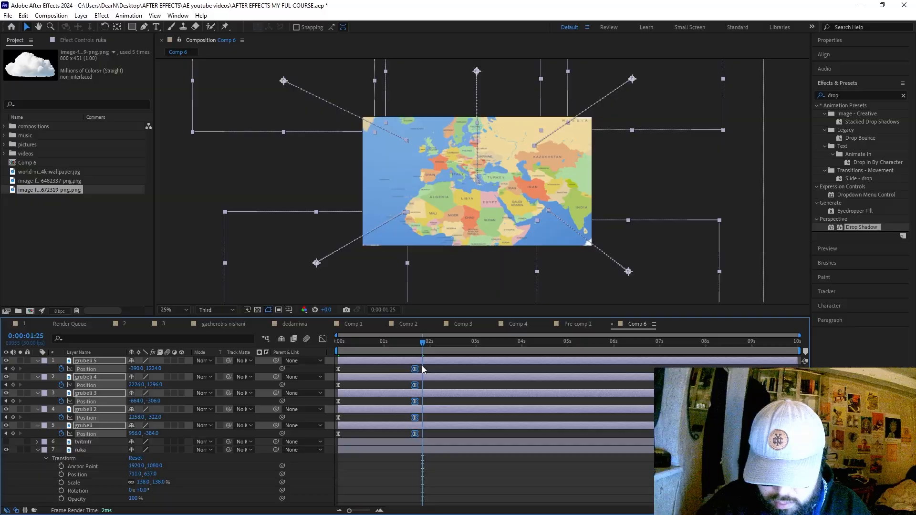
left_click_drag(408, 369, 328, 345)
left_click(262, 224)
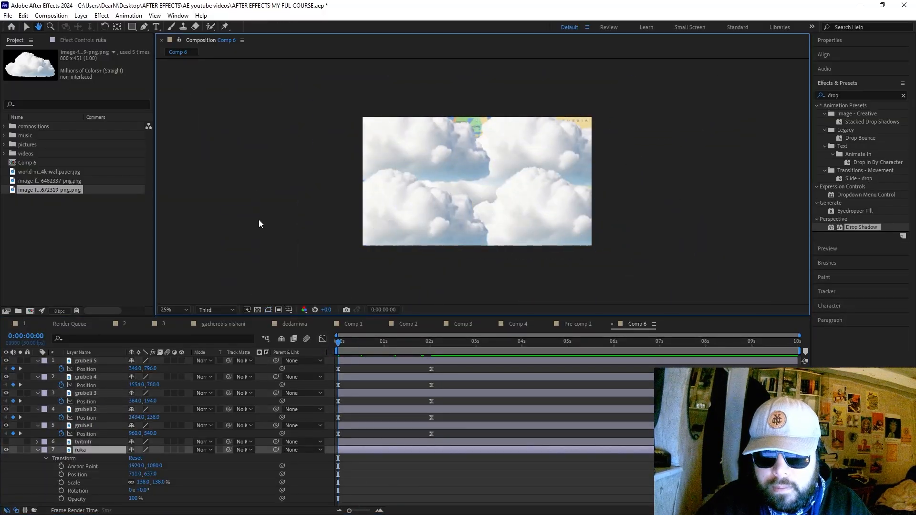
key("space")
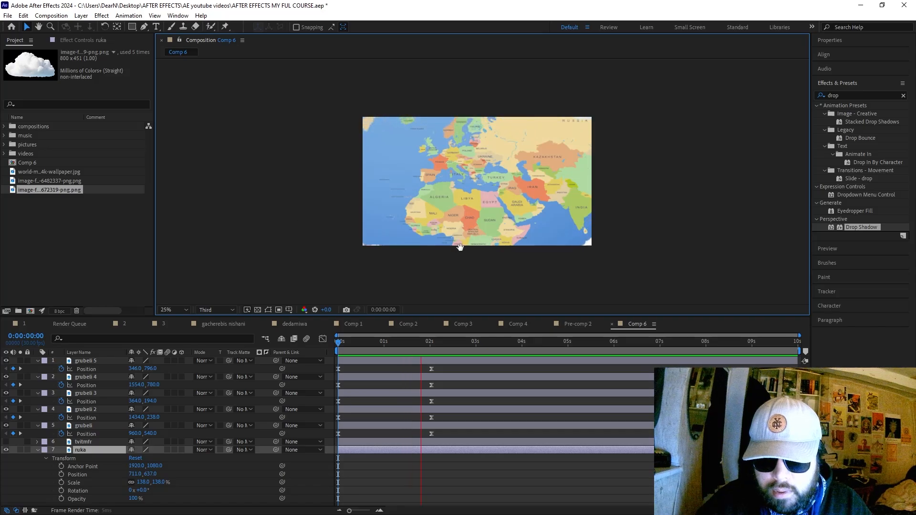
key("space")
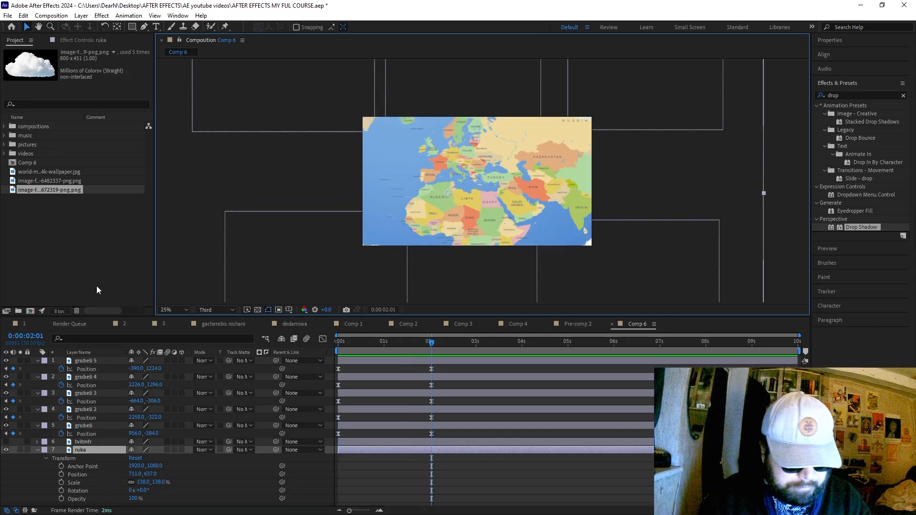
Step: Fit the composition in the viewer and play the cloud animation from the start
key("shift+slash")
left_click_drag(349, 342, 323, 341)
key("space")
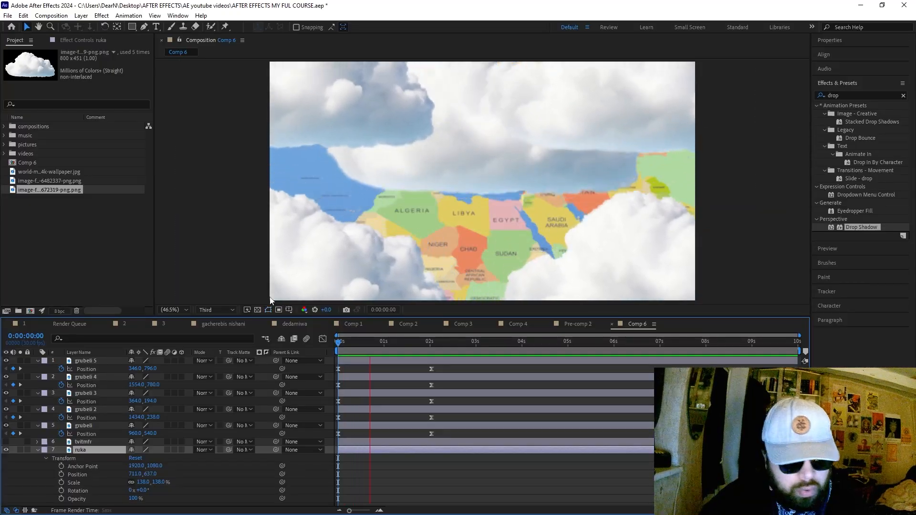
key("space")
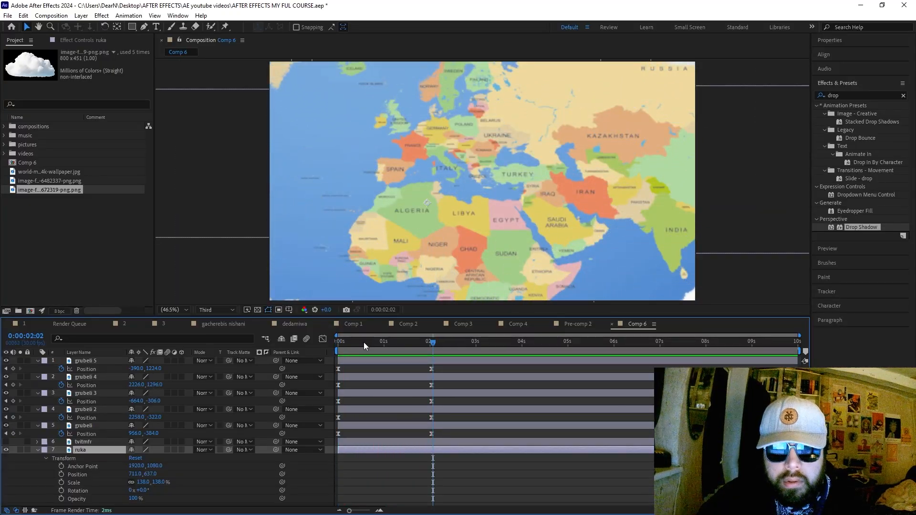
Step: Collapse the properties of all five cloud layers and play the animation from the start
left_click_drag(364, 342, 324, 342)
left_click(37, 361)
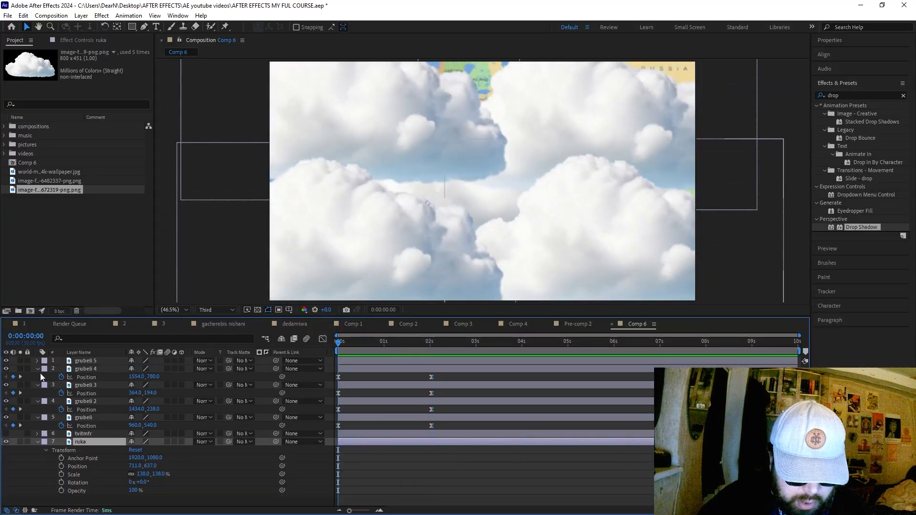
left_click(38, 368)
left_click(37, 377)
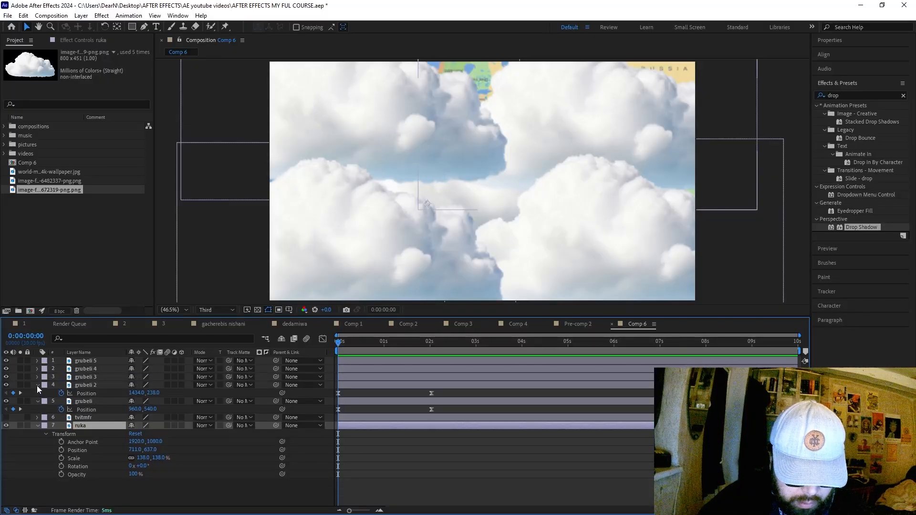
left_click(38, 385)
left_click(36, 392)
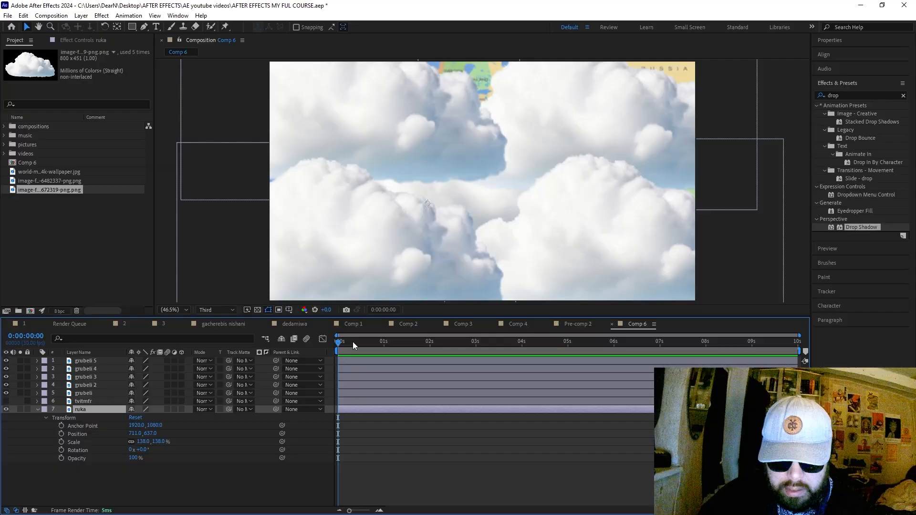
key("space")
key("space")
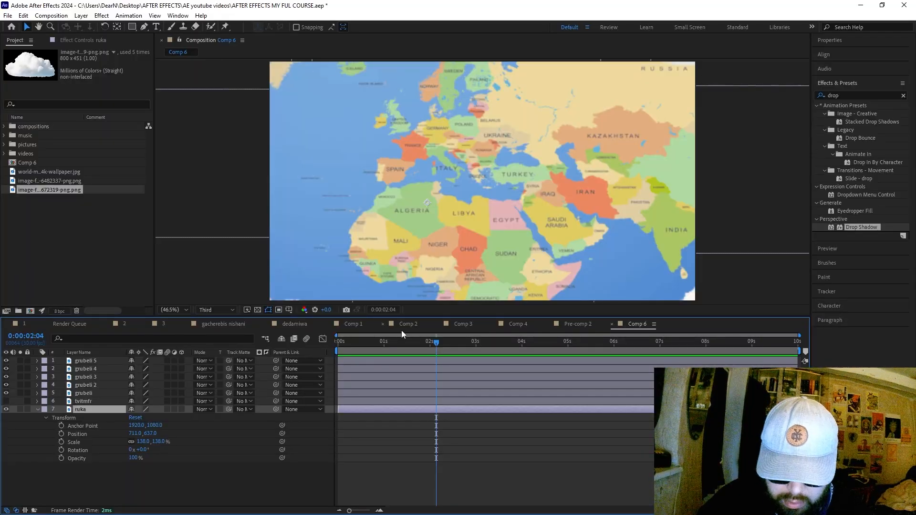
Step: Add a Scale keyframe to the map layer at 0:00:00:00 and set its scale to 166% at 0:00:02:00
left_click_drag(436, 342, 327, 346)
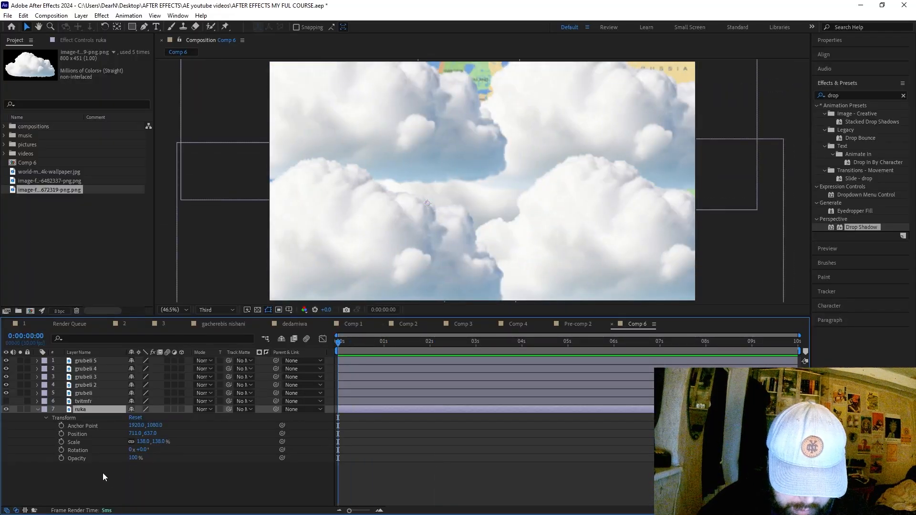
left_click(61, 441)
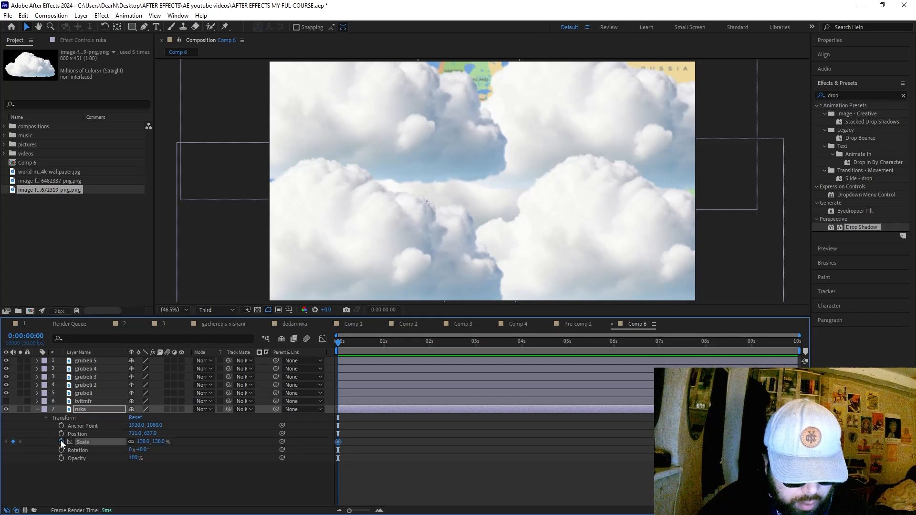
left_click_drag(373, 340, 430, 343)
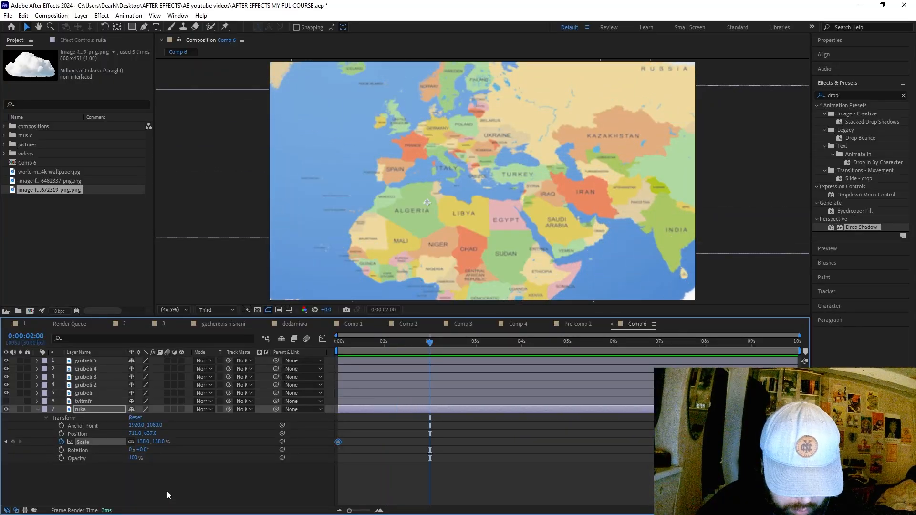
left_click_drag(143, 442, 151, 439)
left_click_drag(152, 439, 153, 439)
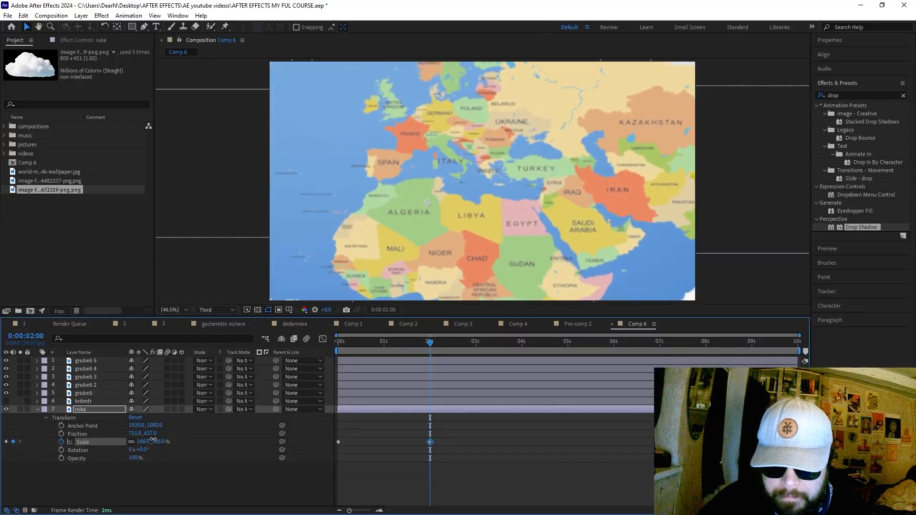
Step: Apply Easy Ease to both Scale keyframes of the map layer and preview the zoom
key("space")
key("space")
left_click_drag(496, 425, 327, 450)
right_click(429, 442)
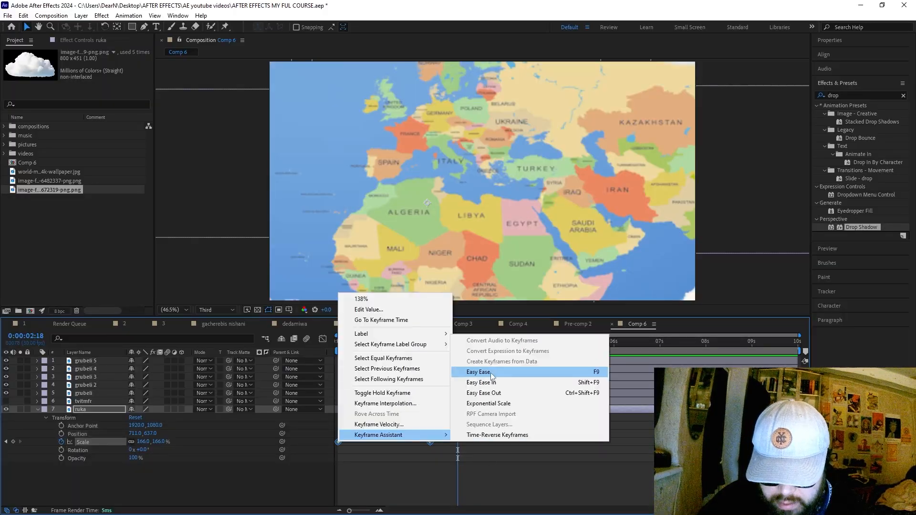
left_click(490, 375)
left_click_drag(369, 342, 322, 343)
key("space")
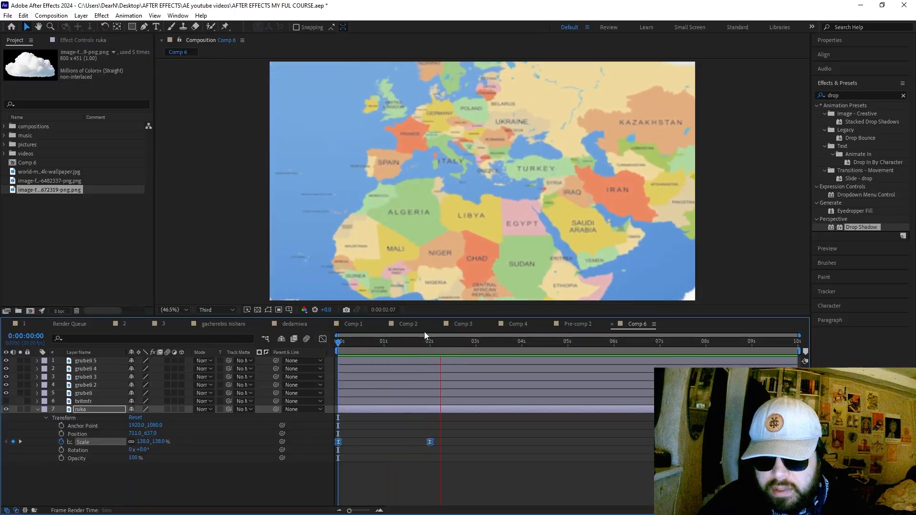
key("space")
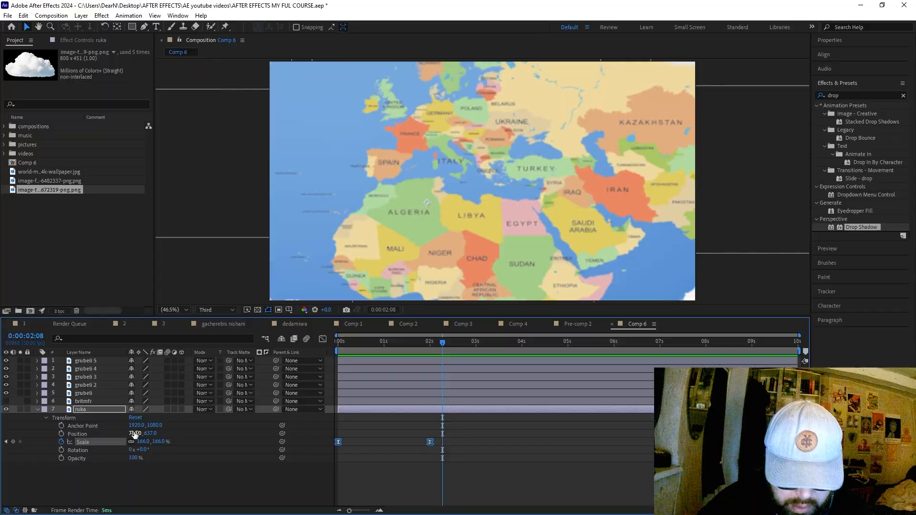
Step: Set the map layer's vertical position to 735, keeping the horizontal at 711, and preview the animation
left_click_drag(135, 434, 216, 415)
key("ctrl+z")
left_click_drag(382, 344, 313, 353)
key("space")
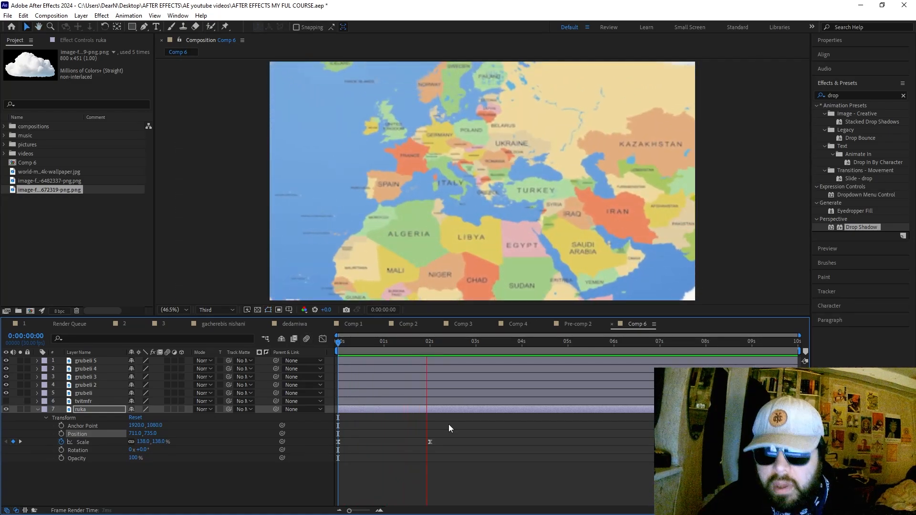
left_click_drag(350, 341, 343, 342)
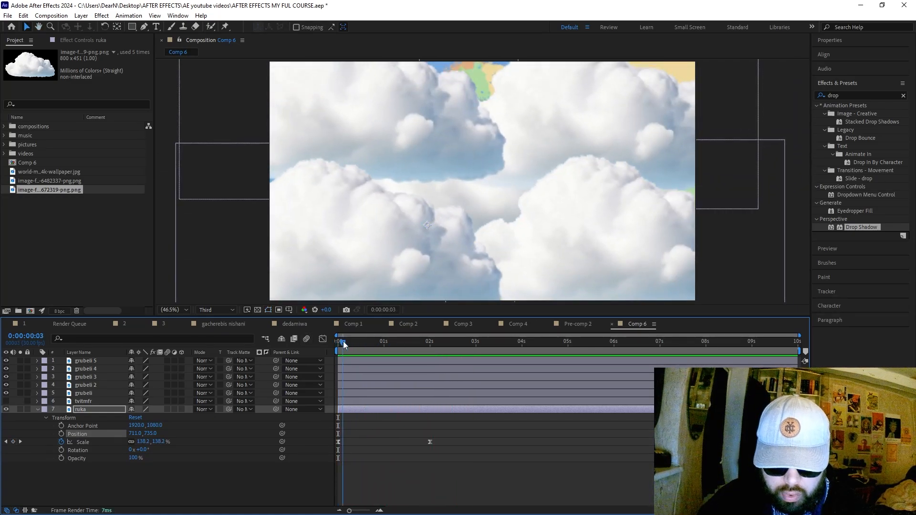
Step: Collapse the map layer's properties, make the airplane layer visible and view it among the parting clouds
left_click(38, 409)
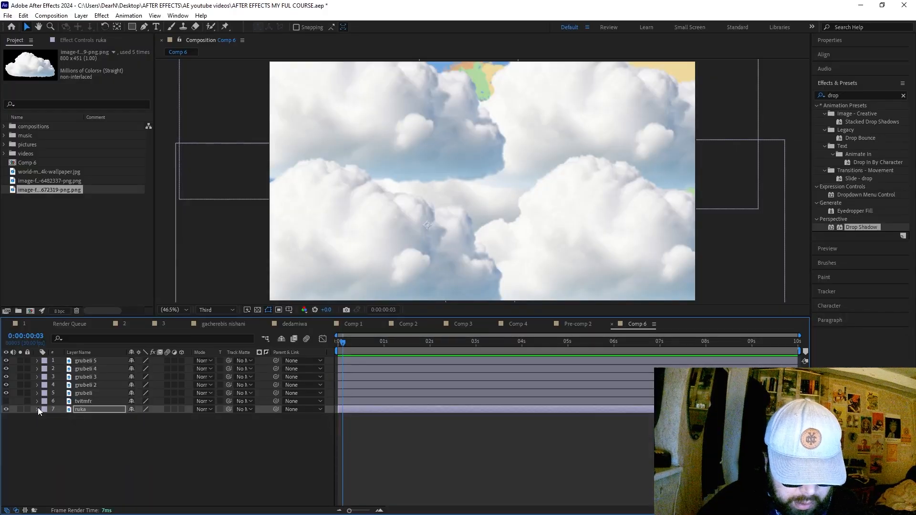
left_click(6, 402)
mouse_move(384, 342)
left_mouse_down()
mouse_move(411, 340)
mouse_move(391, 336)
left_mouse_up()
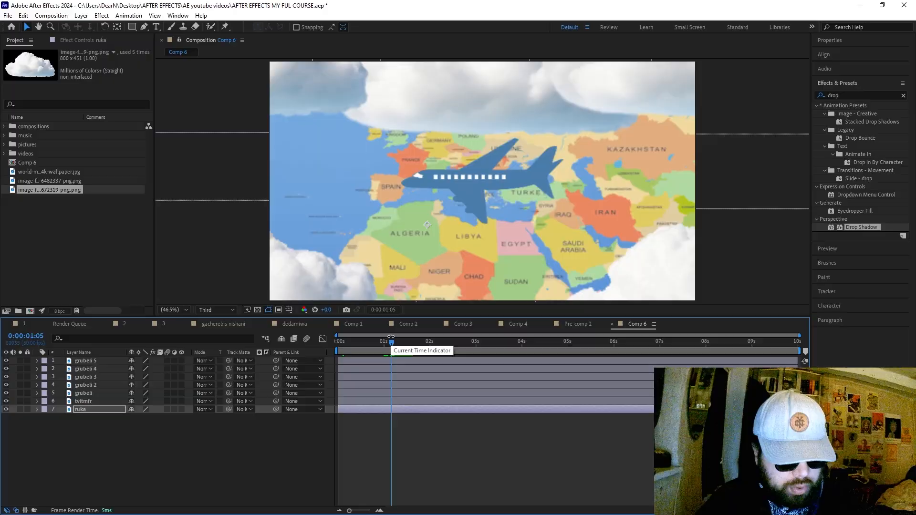
Step: Split the airplane layer at 0:00:02:00 and delete the part before that time
left_click_drag(391, 336, 431, 341)
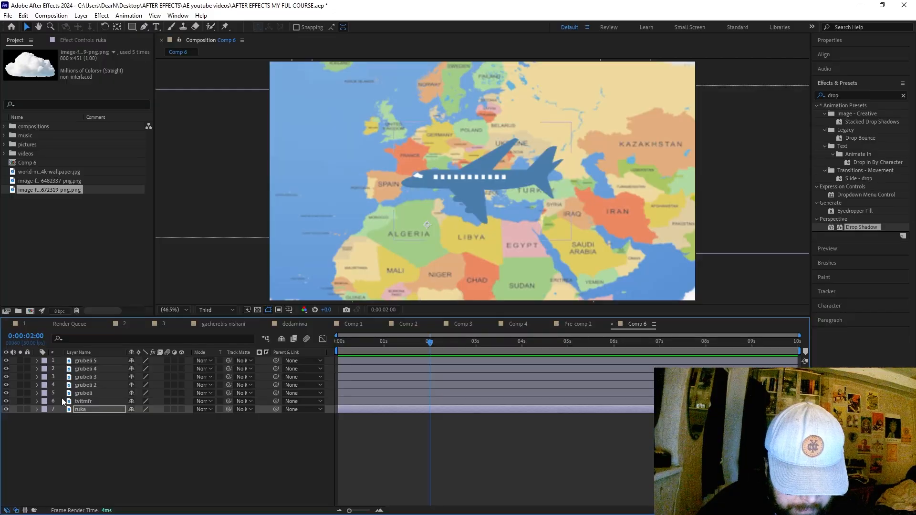
left_click(104, 401)
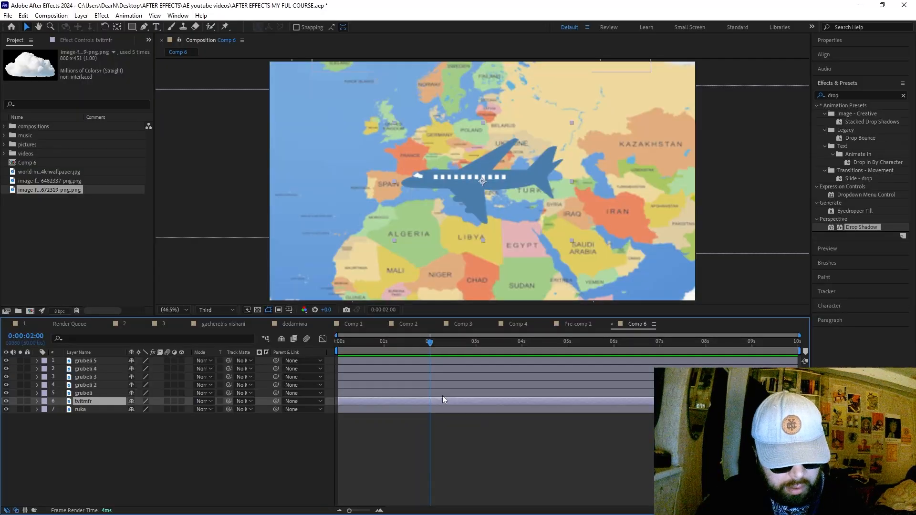
key("ctrl+shift+d")
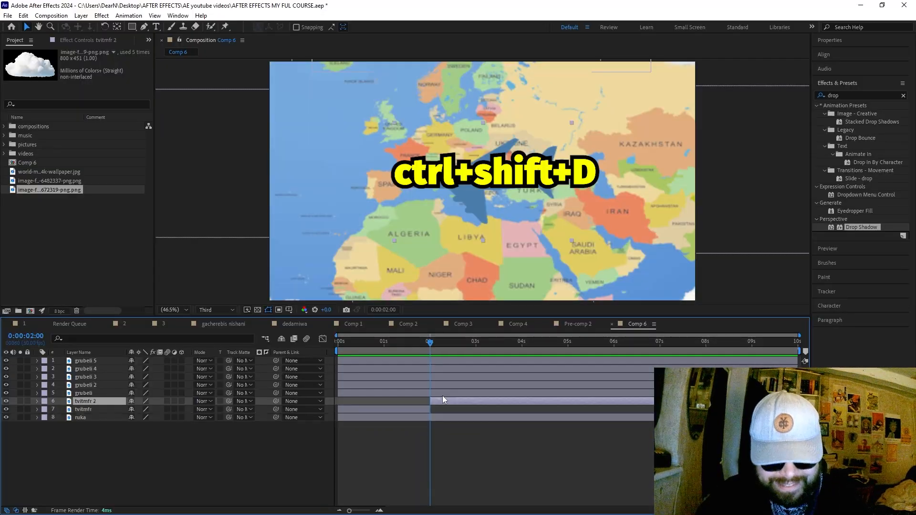
left_click(419, 410)
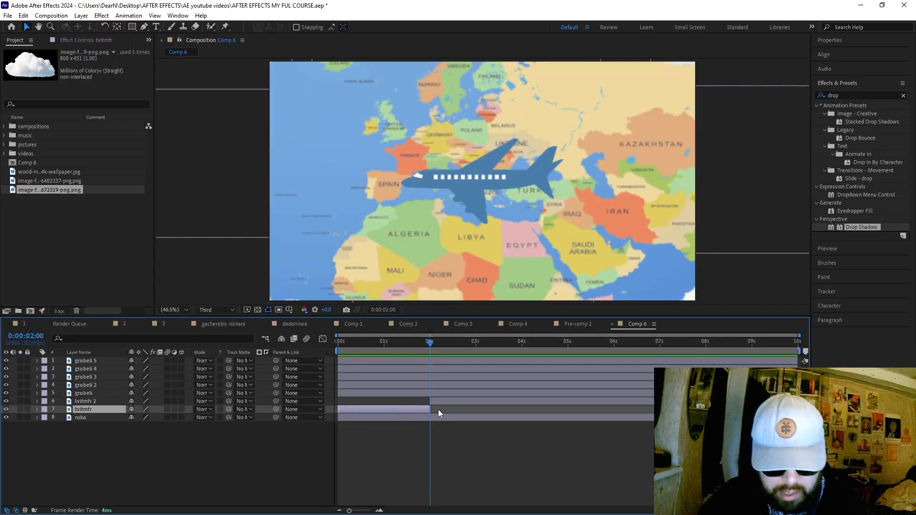
key("Delete")
Step: At 0:00:02:00, reveal the airplane layer's Transform properties and move the plane east over the Caucasus, to about 1407.5, 535.7
mouse_move(427, 342)
left_mouse_down()
mouse_move(381, 337)
mouse_move(437, 336)
left_mouse_up()
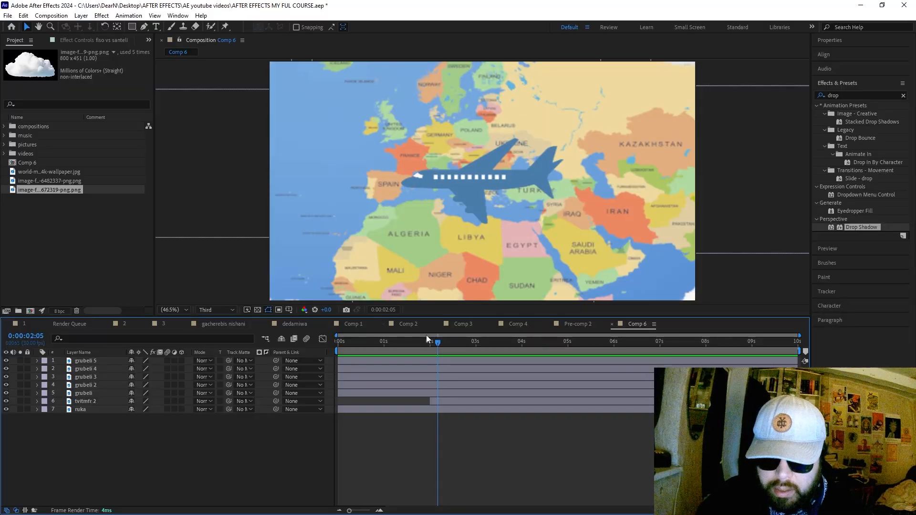
left_click(430, 342)
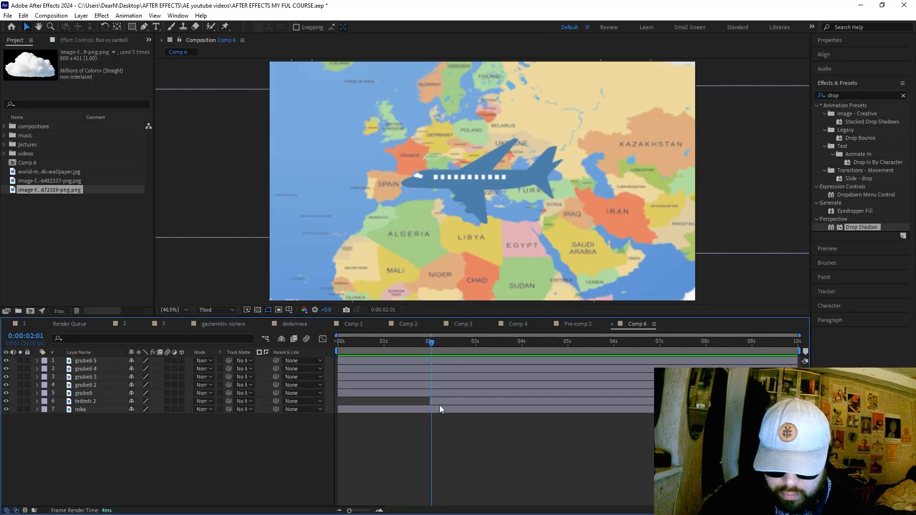
left_click(434, 402)
left_click(429, 342)
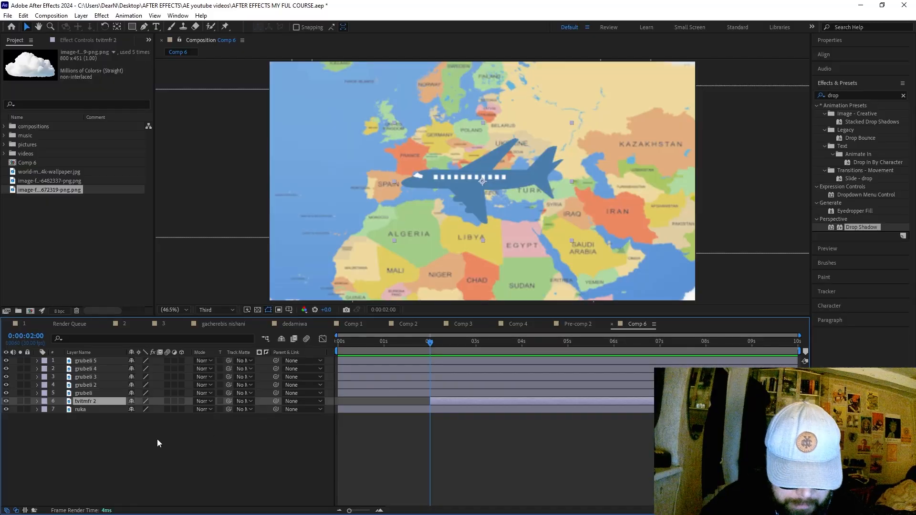
left_click(36, 401)
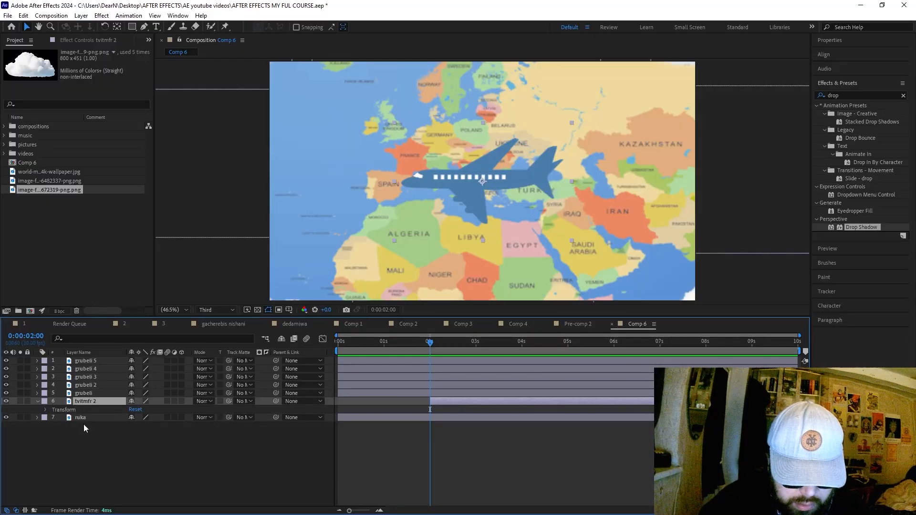
left_click(45, 409)
left_click_drag(507, 177, 606, 176)
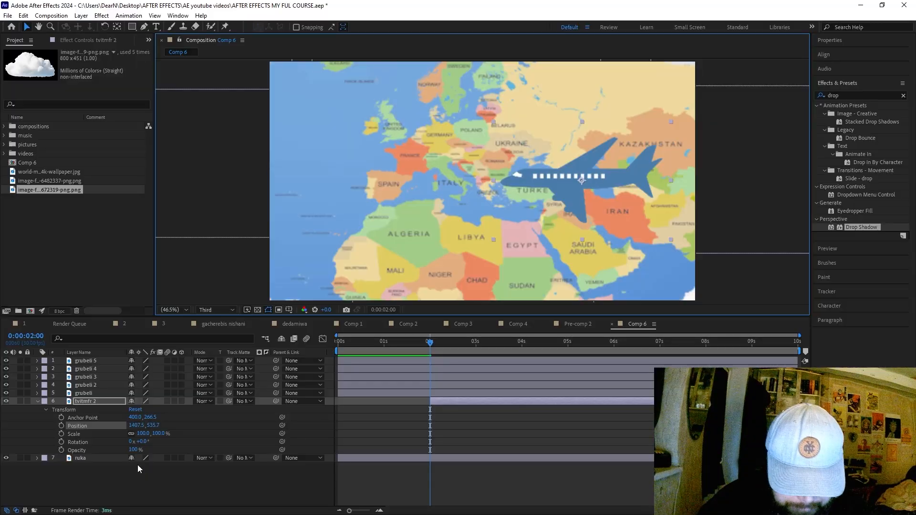
Step: Keyframe the airplane's Scale at 0:00:02:00, shrink it to 6% and reposition it at 1357.5, 526.2 beside the Black Sea
left_click(59, 433)
left_click_drag(145, 434, 105, 434)
scroll(616, 185, "up", 3)
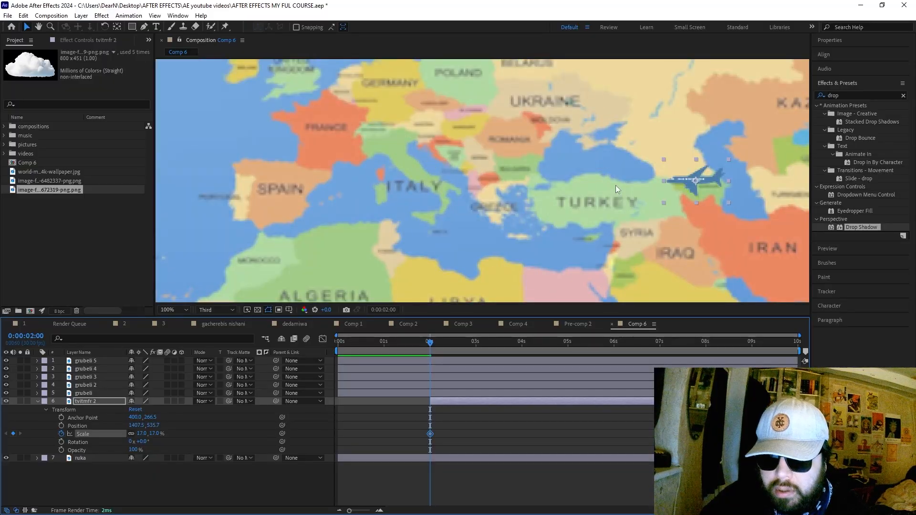
left_click(220, 310)
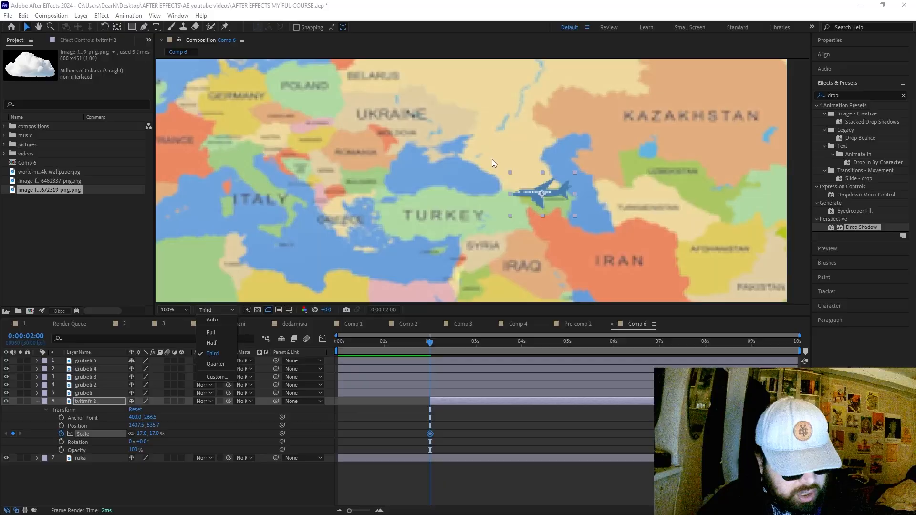
scroll(551, 202, "up", 2)
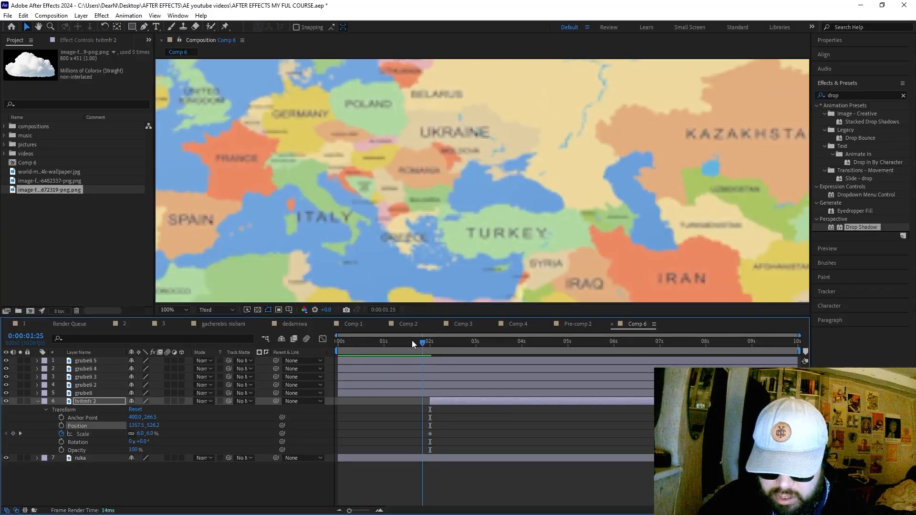
Step: Add a 22% Scale keyframe for the airplane at 0:00:02:22, preview the growth and shift that keyframe to 0:00:02:20
left_click_drag(411, 341, 430, 342)
key("space")
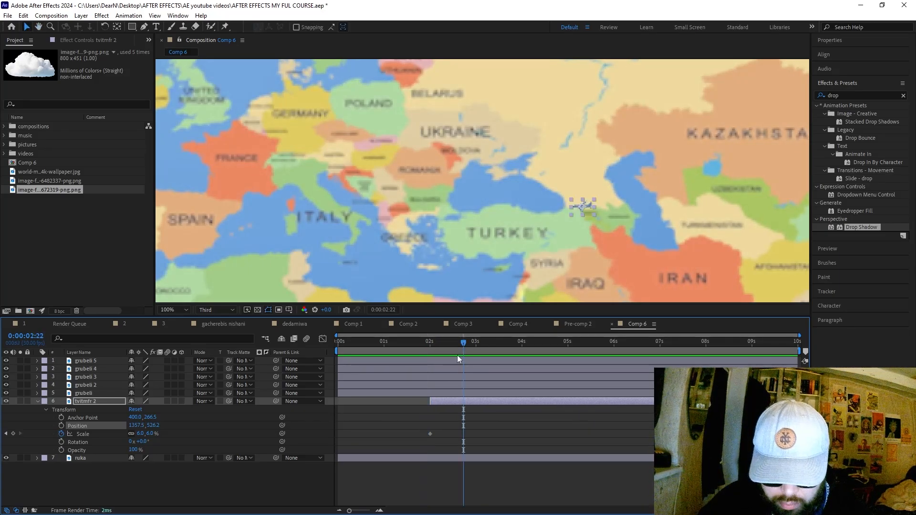
left_click_drag(136, 425, 139, 423)
key("ctrl+z")
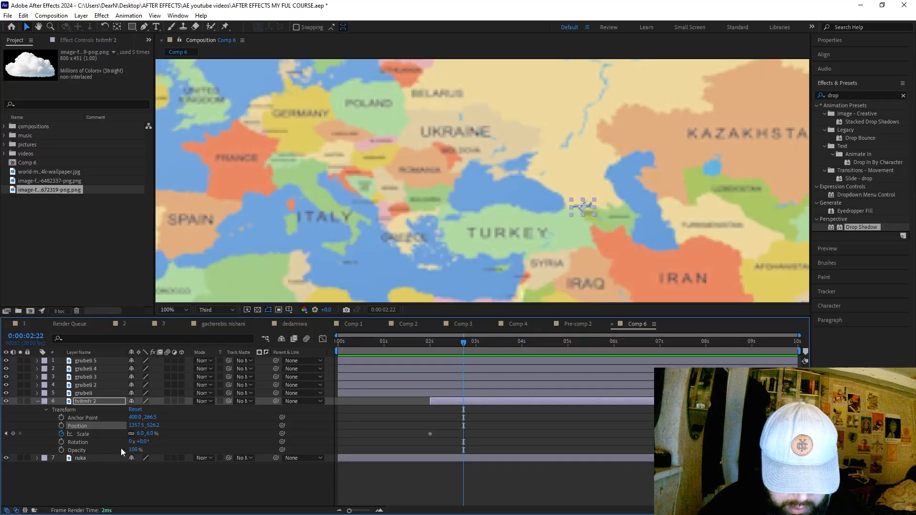
left_click_drag(140, 432, 146, 430)
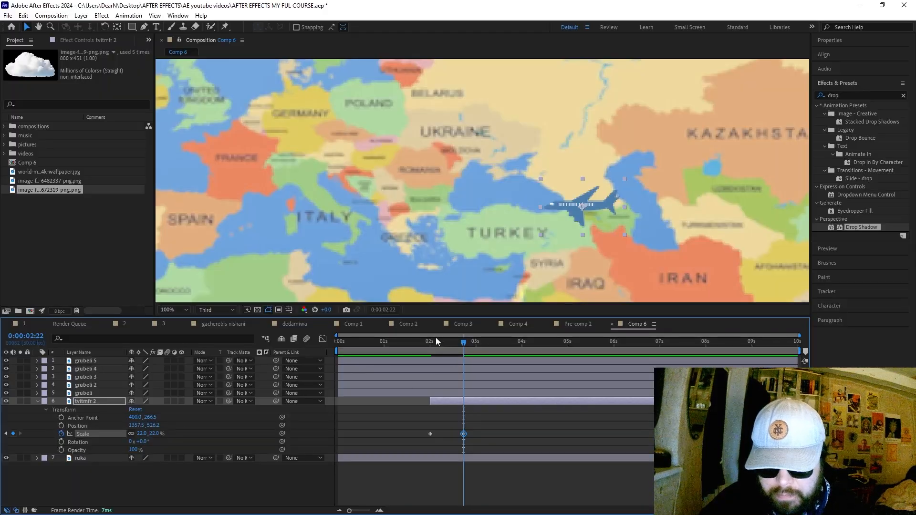
left_click(422, 341)
key("space")
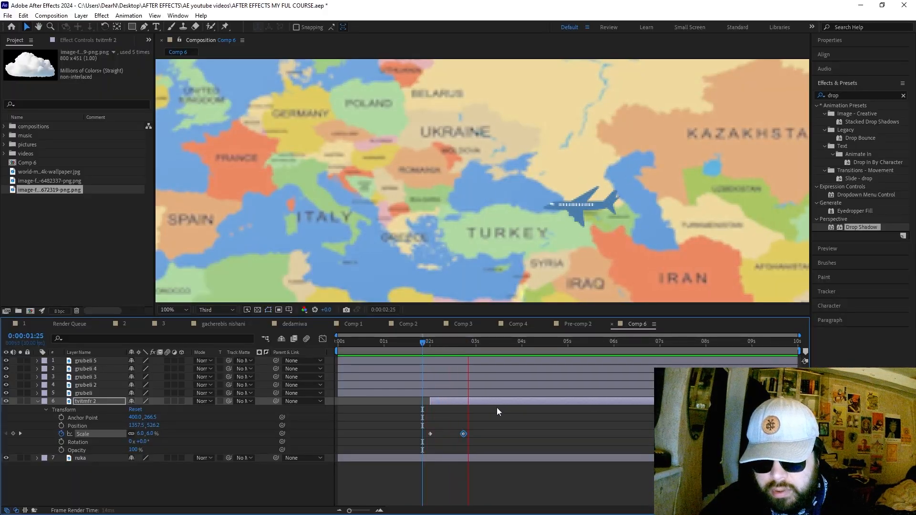
left_click_drag(471, 342, 459, 339)
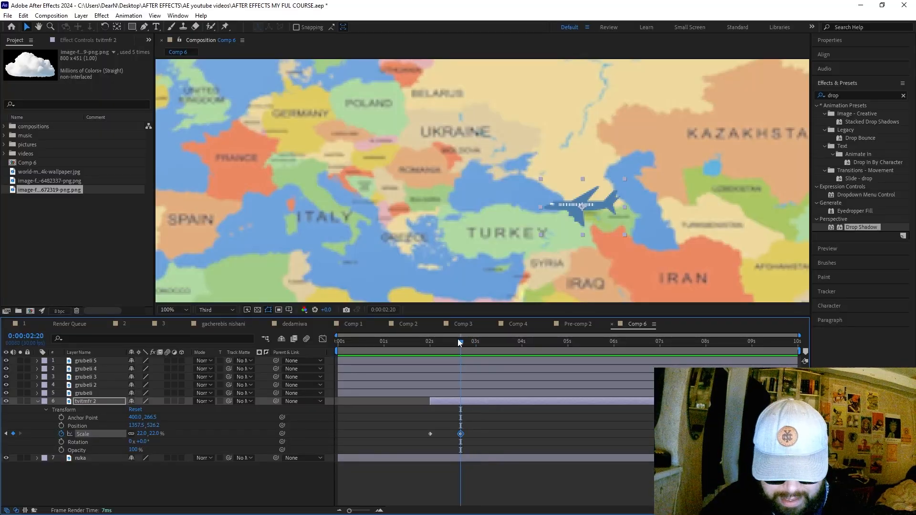
Step: Start a Position keyframe for the airplane at 0:00:02:20 and try moving the plane over Italy at that same time
left_click(61, 426)
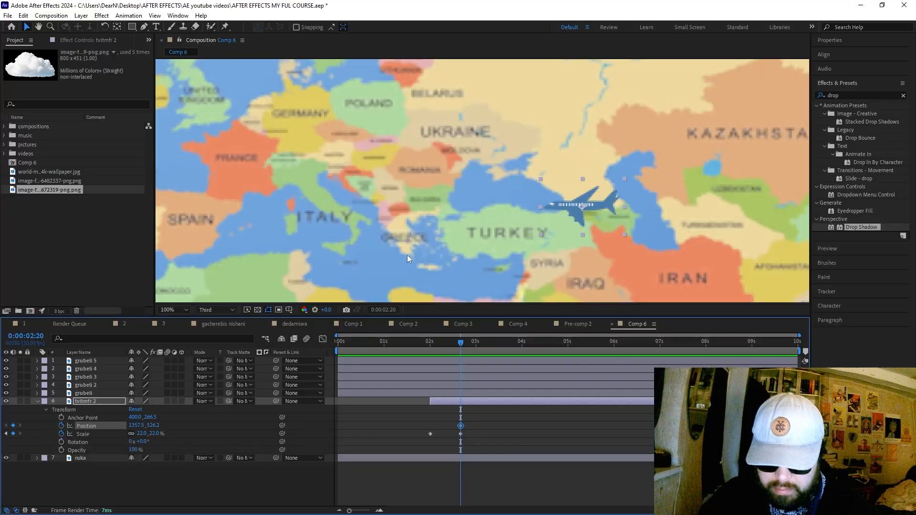
left_click_drag(313, 193, 345, 196)
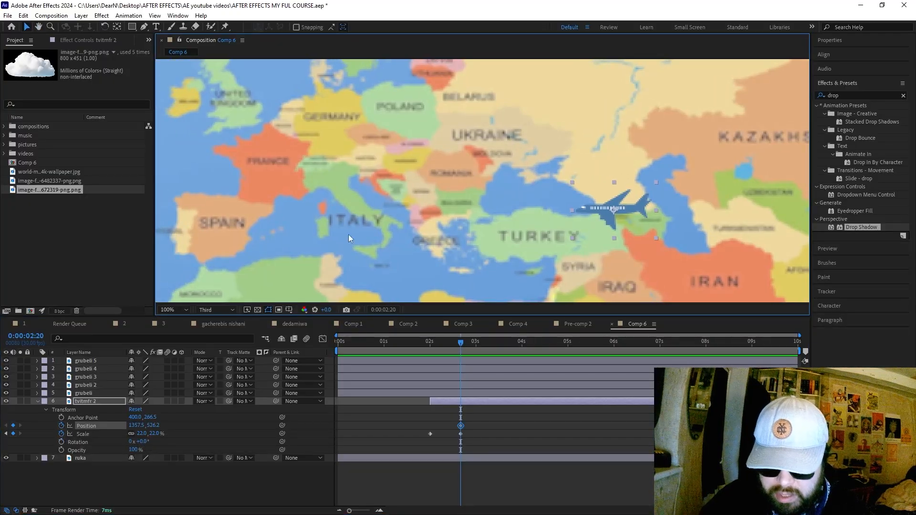
left_click_drag(624, 208, 377, 205)
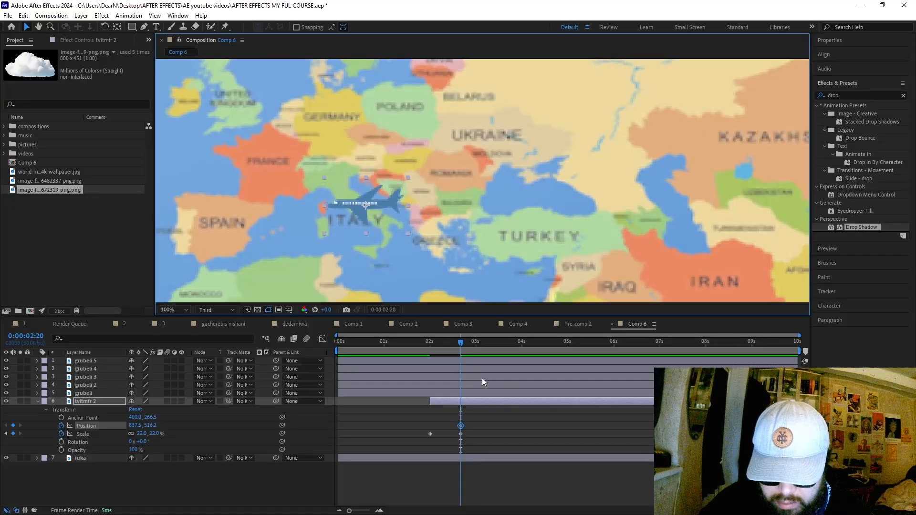
left_click_drag(463, 340, 447, 339)
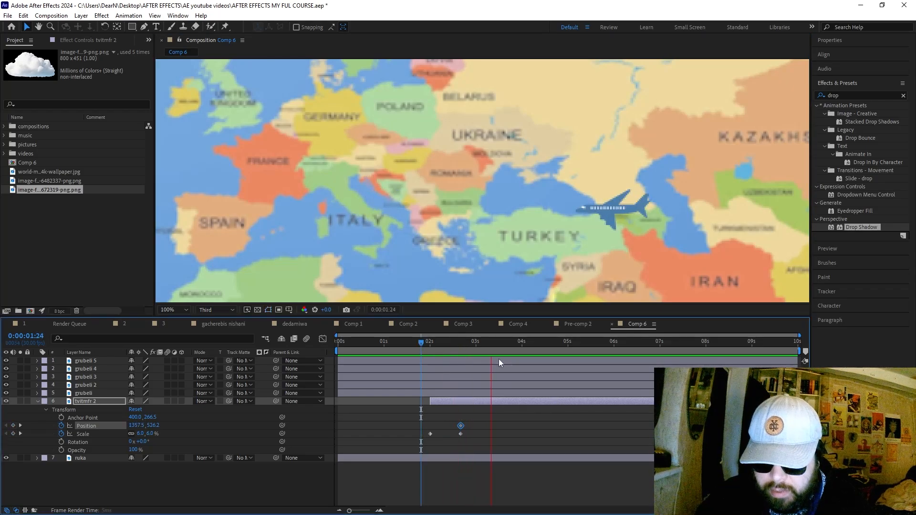
left_click(461, 341)
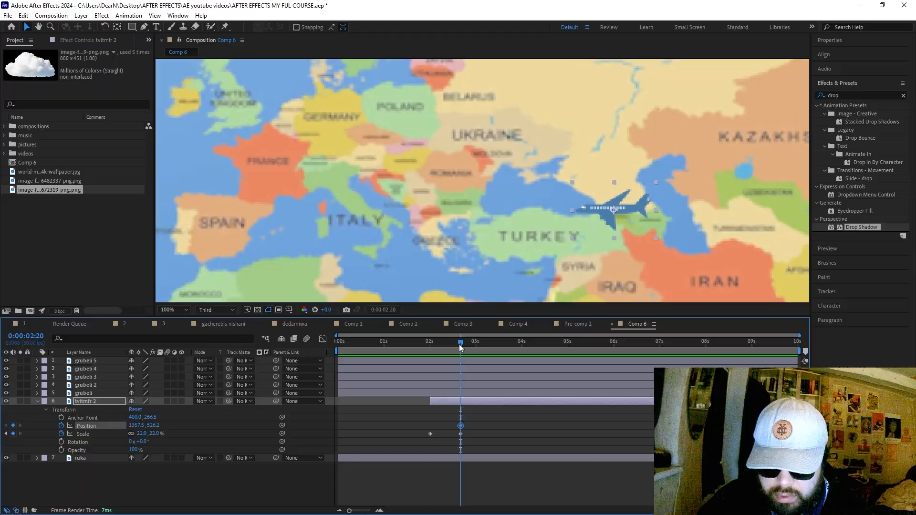
Step: Move the airplane over Italy to 829.5, 505.2 at about 0:00:04:20 and preview the flight
left_click_drag(459, 343, 552, 341)
left_click_drag(607, 210, 355, 199)
key("space")
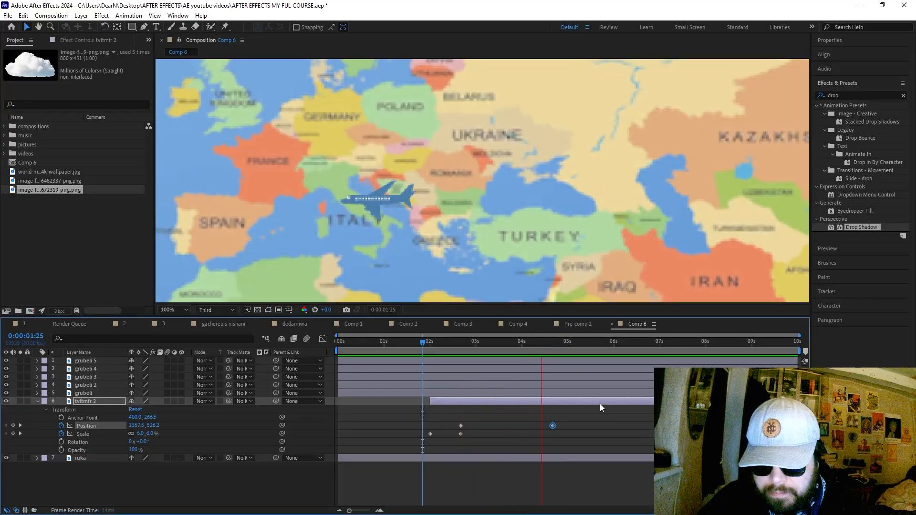
key("space")
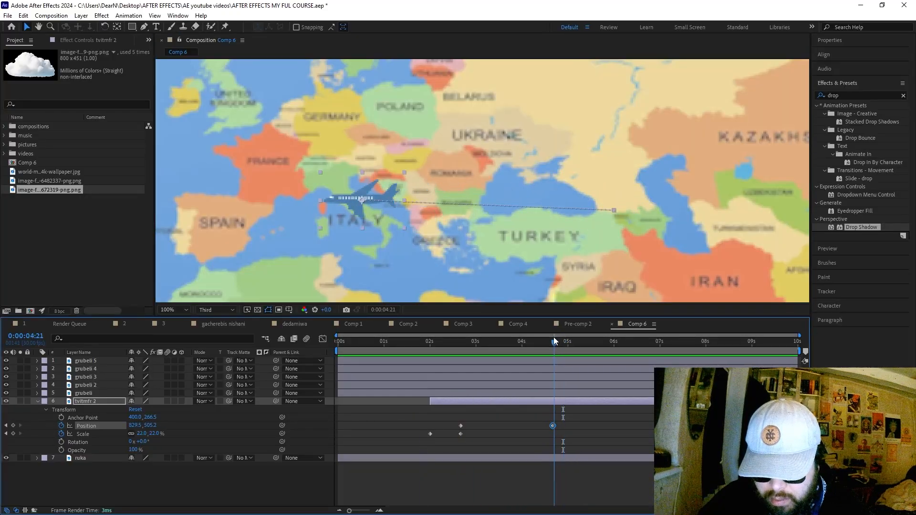
Step: Copy the airplane's first 6% Scale keyframe to 0:00:04:21 and preview the flight with the shrinking plane
left_click(430, 434)
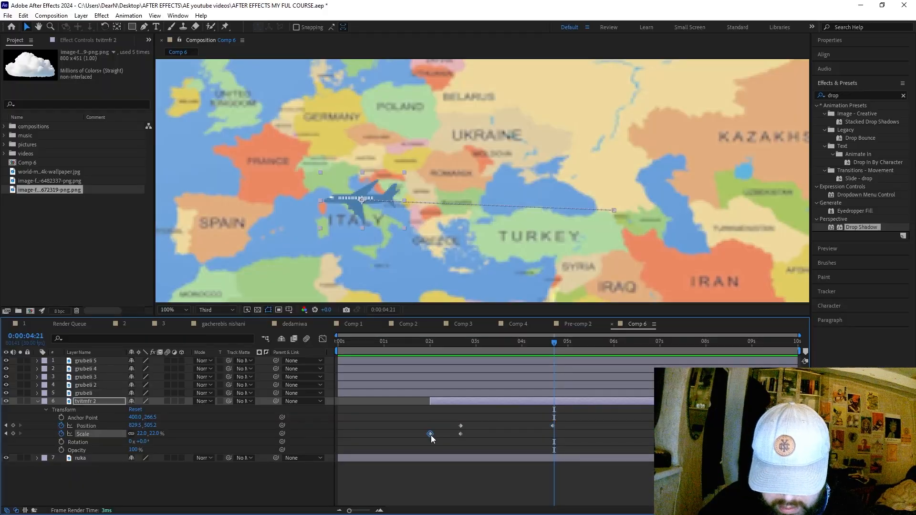
key("ctrl+v")
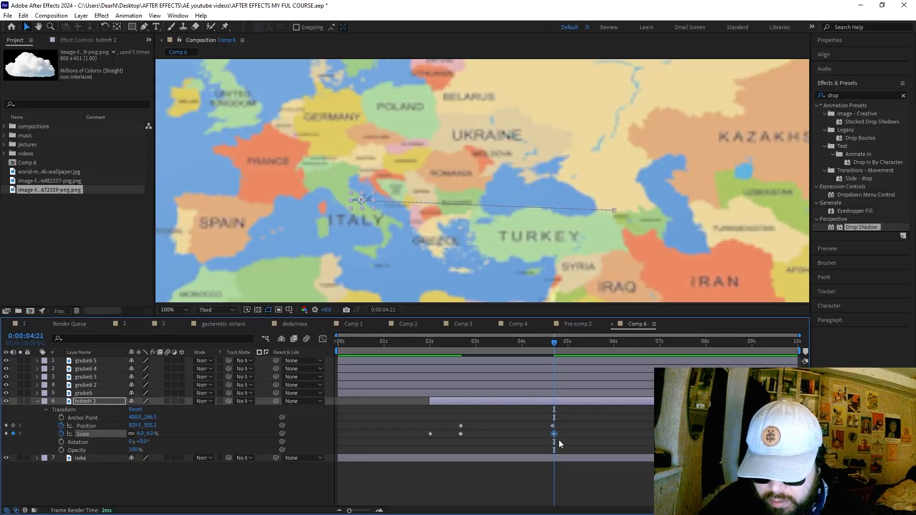
left_click_drag(556, 341, 422, 347)
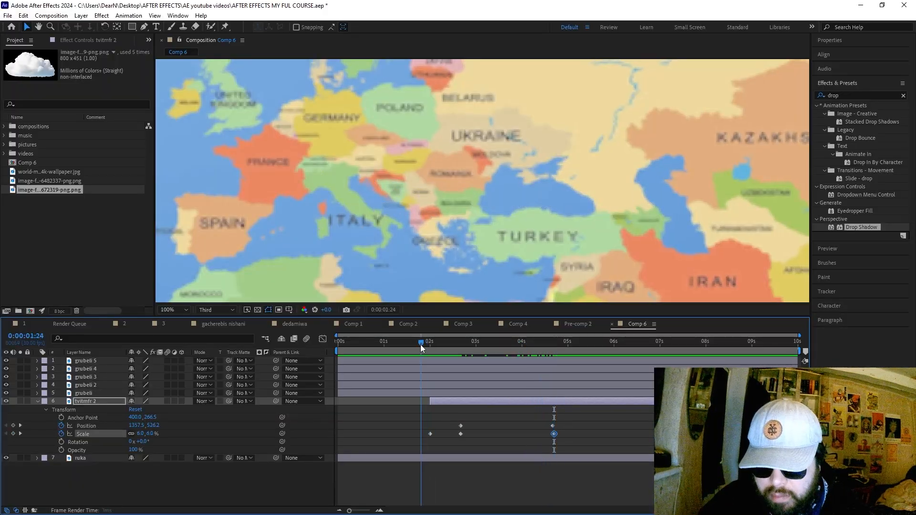
key("space")
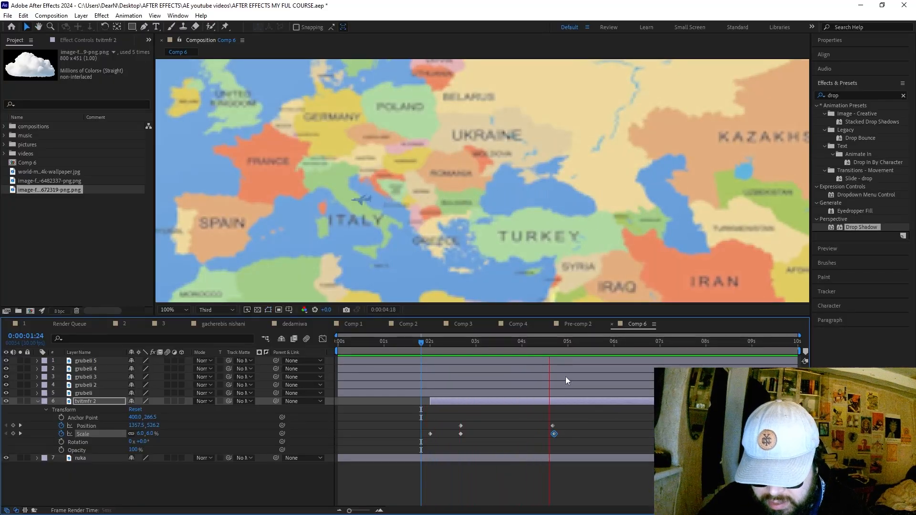
key("space")
Step: Shift the airplane's last Scale keyframe a few frames later and paste a copy of the 22% keyframe at the flight's end
left_click_drag(562, 342, 554, 340)
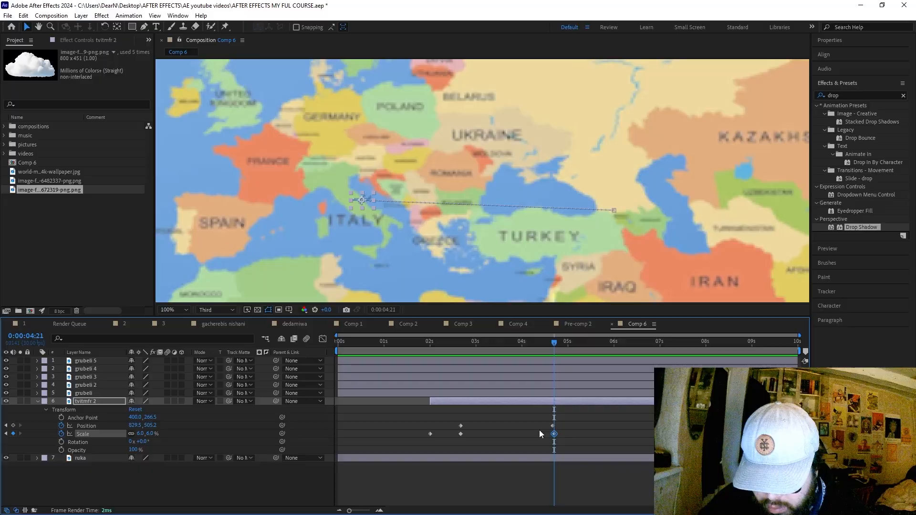
left_click_drag(557, 433, 564, 432)
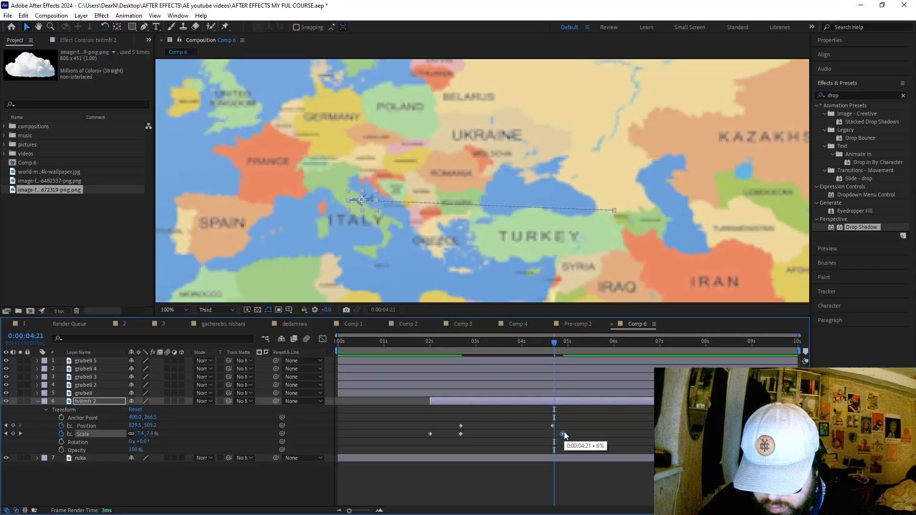
left_click(460, 434)
left_click(461, 340)
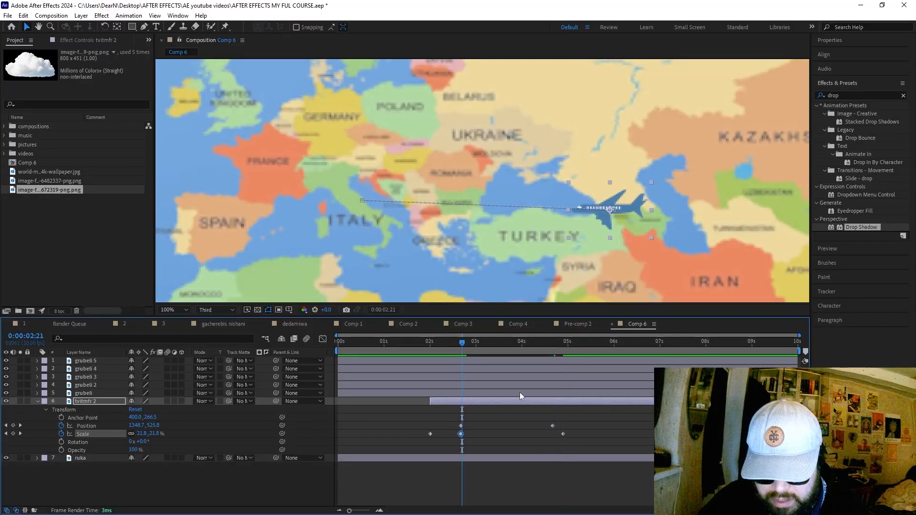
left_click_drag(544, 341, 426, 341)
key("ctrl+v")
Step: Preview the landing and set the airplane's last Scale keyframe to 2.3% at 0:00:04:26
key("space")
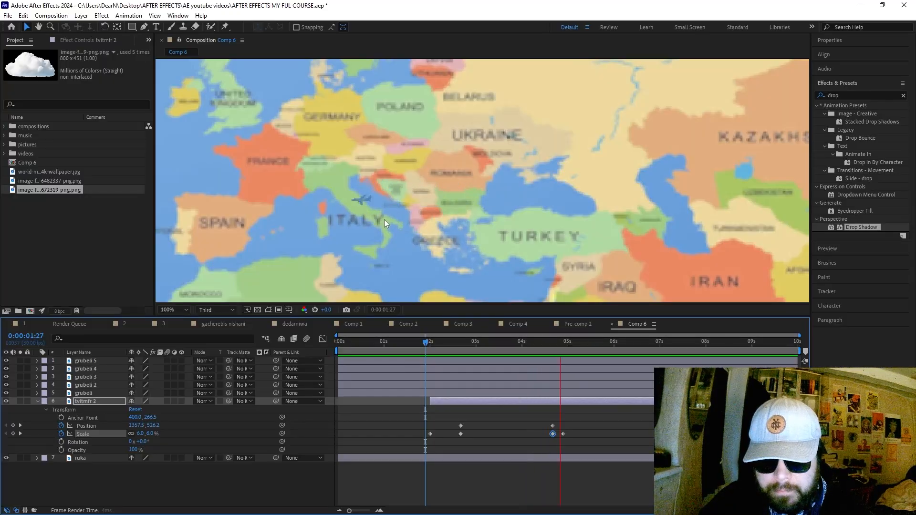
left_click(561, 341)
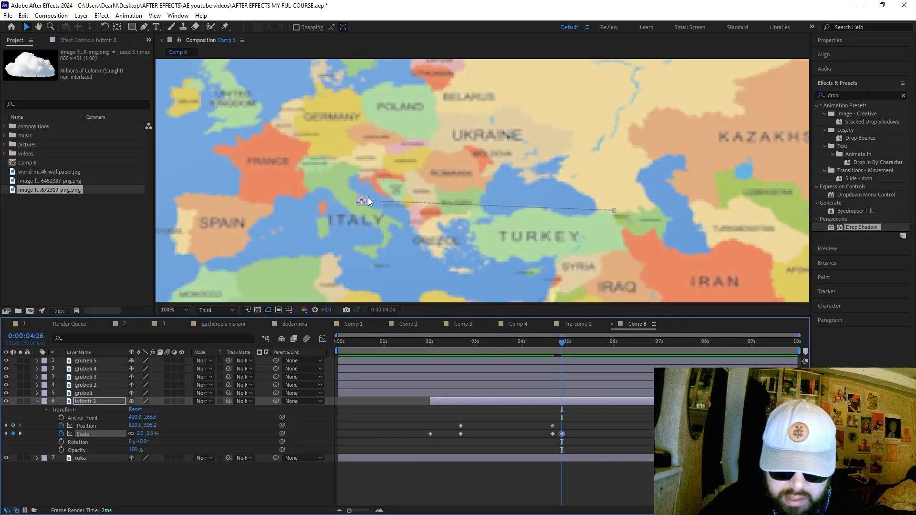
left_click_drag(397, 342, 409, 348)
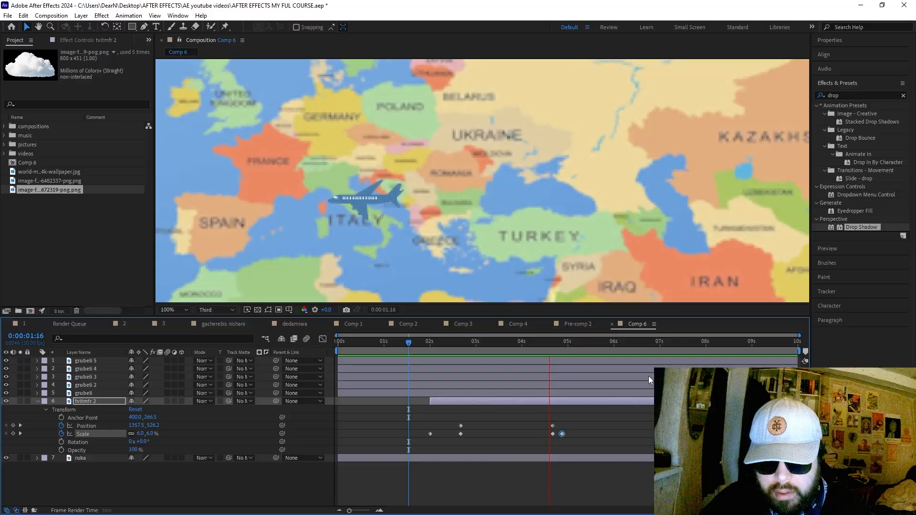
Step: End the work area just before five seconds and preview the whole animation at Full resolution
left_click_drag(551, 339, 561, 340)
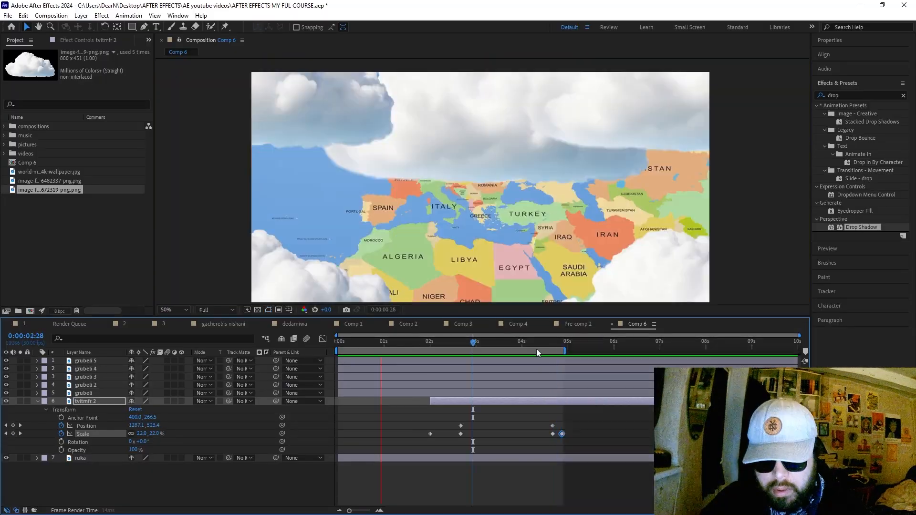
left_click_drag(538, 344, 460, 343)
left_click(520, 343)
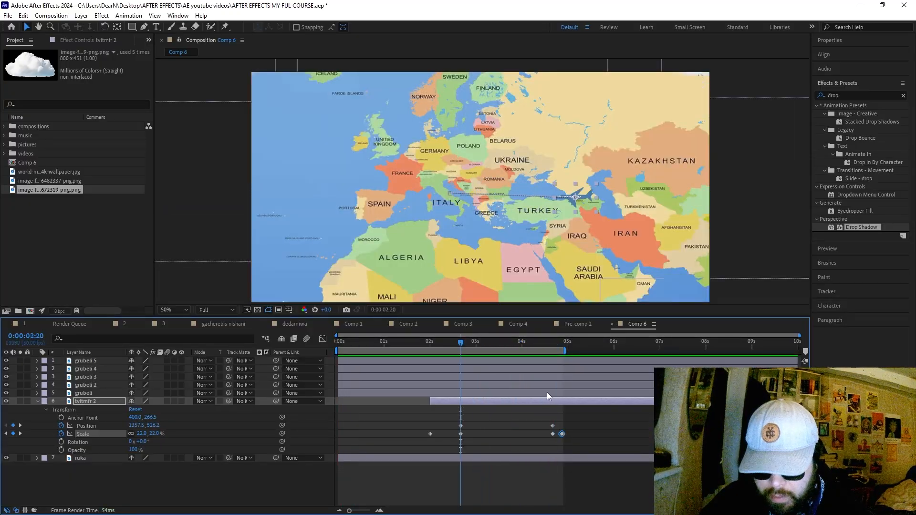
Step: Apply Easy Ease to all of the airplane layer's Position and Scale keyframes
left_click(597, 425)
left_click_drag(553, 425, 428, 440)
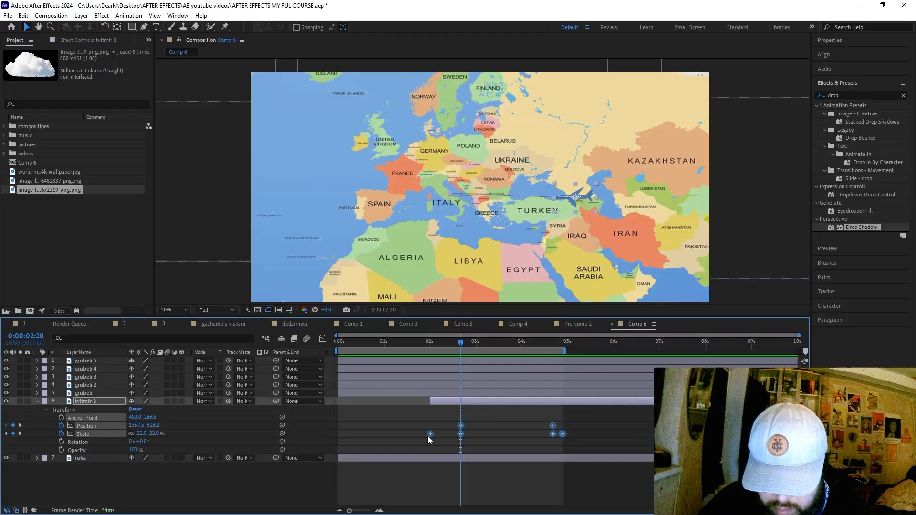
right_click(430, 437)
mouse_move(482, 427)
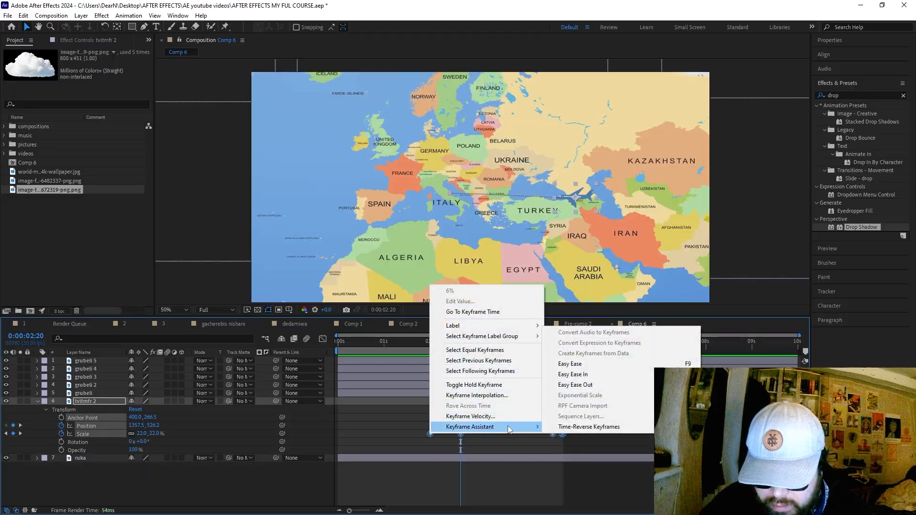
left_click(588, 365)
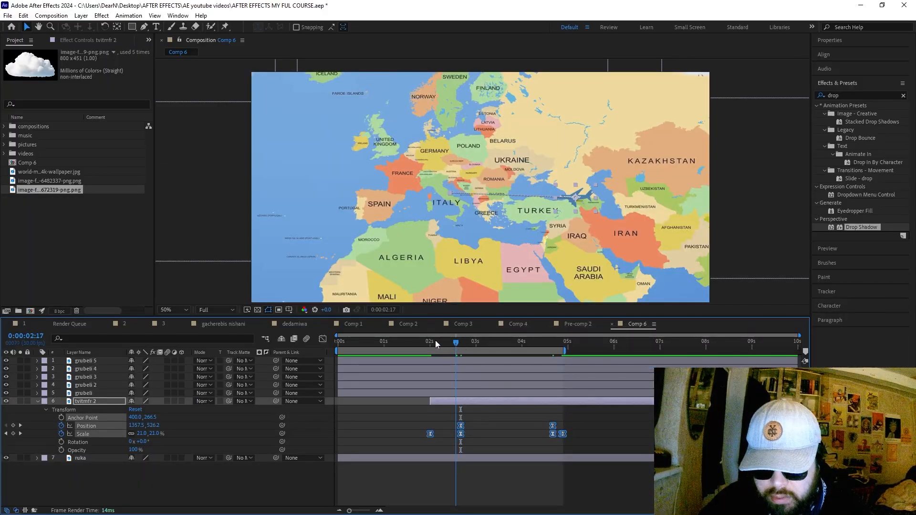
Step: Preview the animation from the first frame to check the eased airplane flight
left_click_drag(460, 342, 307, 351)
key("space")
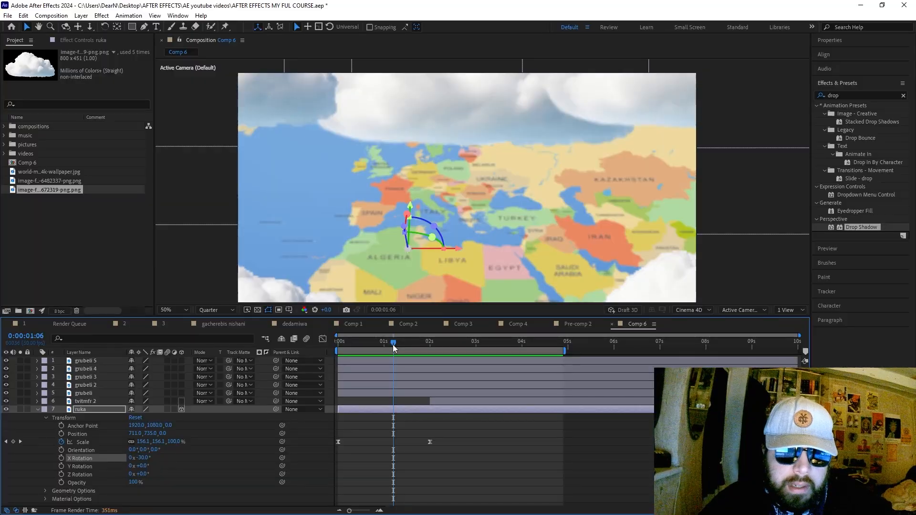
left_click(178, 16)
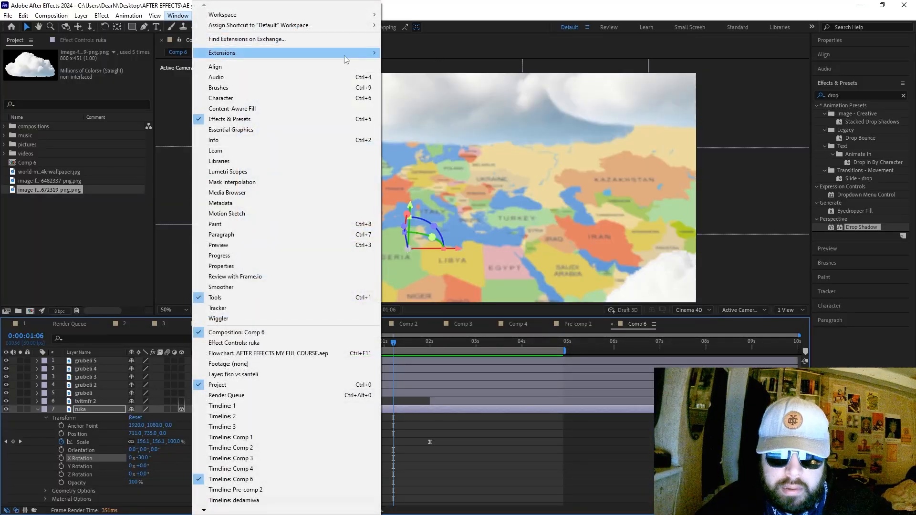
left_click(453, 177)
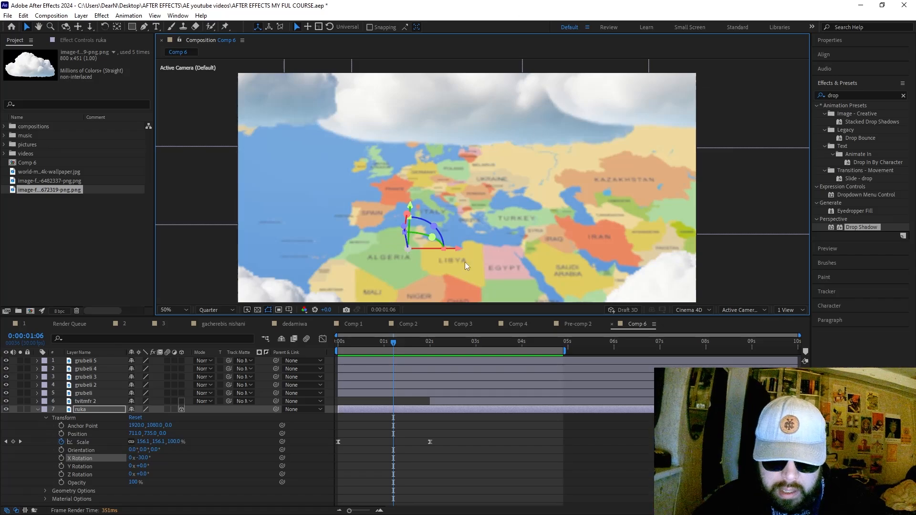
Step: Scrub through the first two seconds of the composition to examine the clouds parting and the zoom over the tilted 3D map
left_click_drag(364, 342, 324, 346)
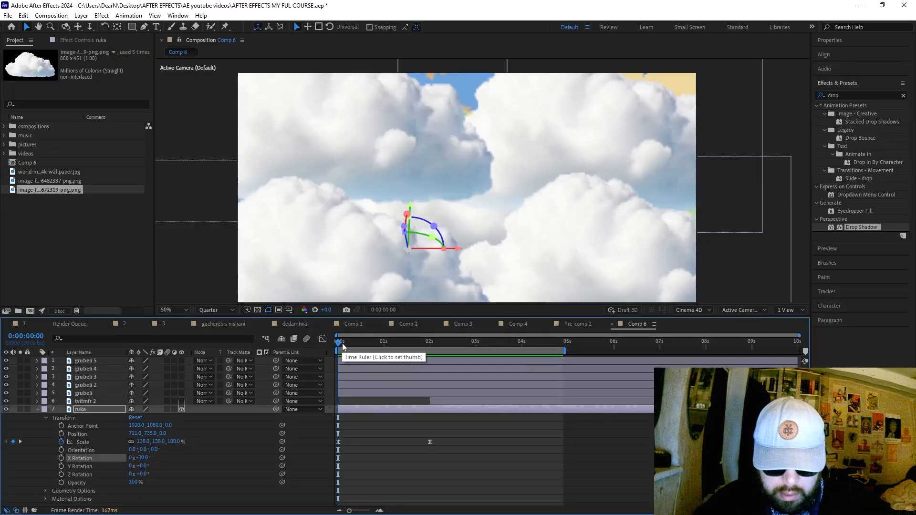
left_click_drag(336, 345, 434, 336)
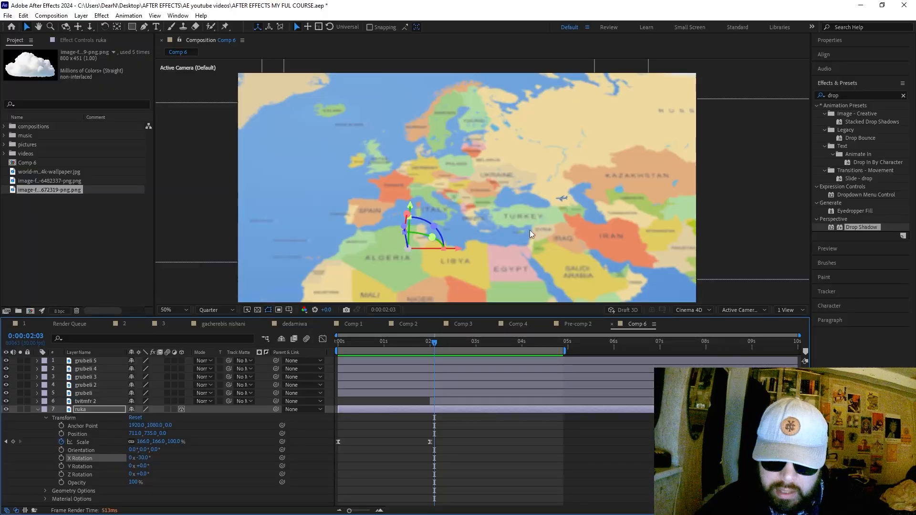
left_click_drag(338, 343, 432, 344)
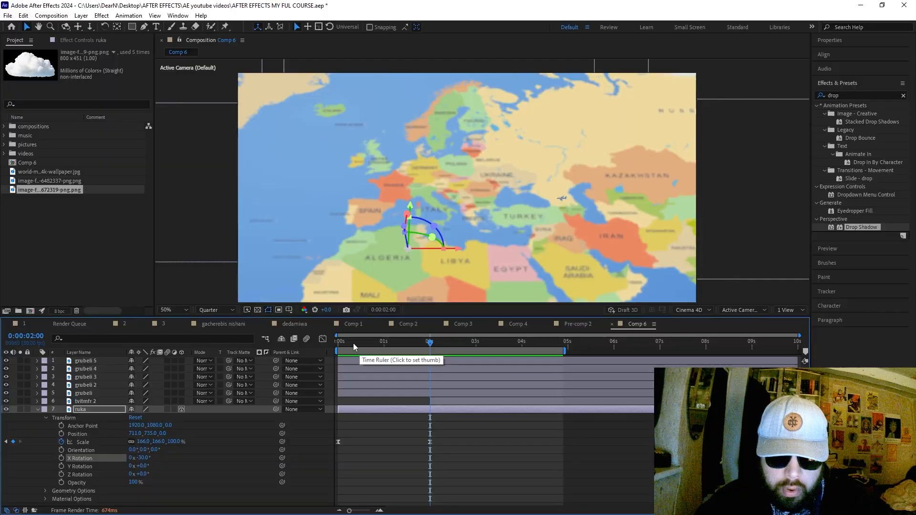
left_click(338, 344)
left_click(338, 343)
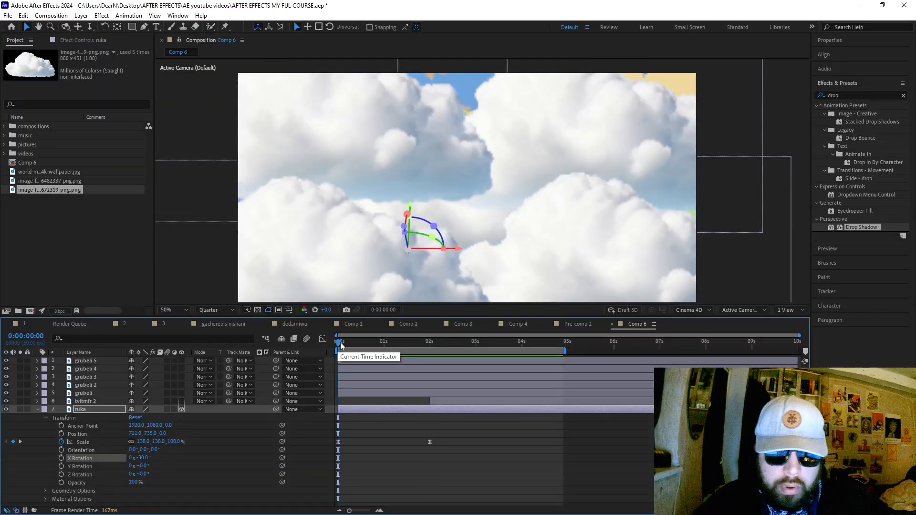
left_click_drag(345, 342, 401, 341)
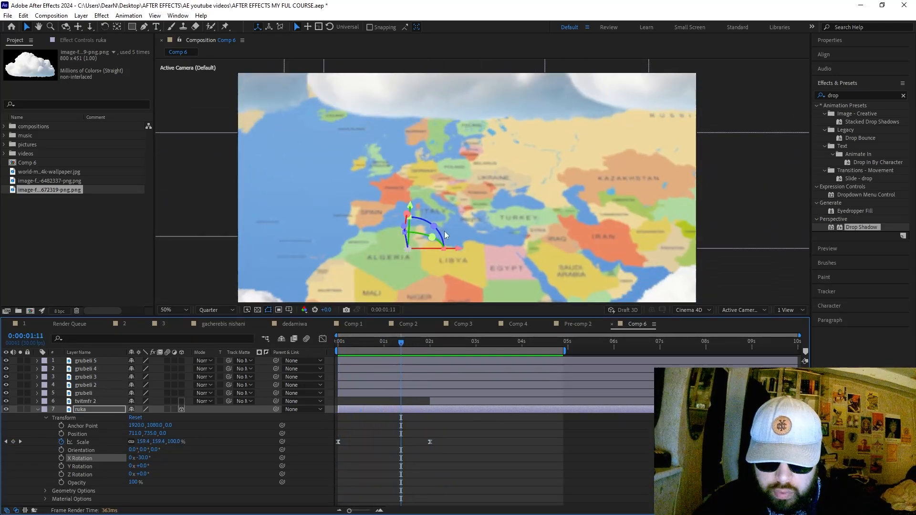